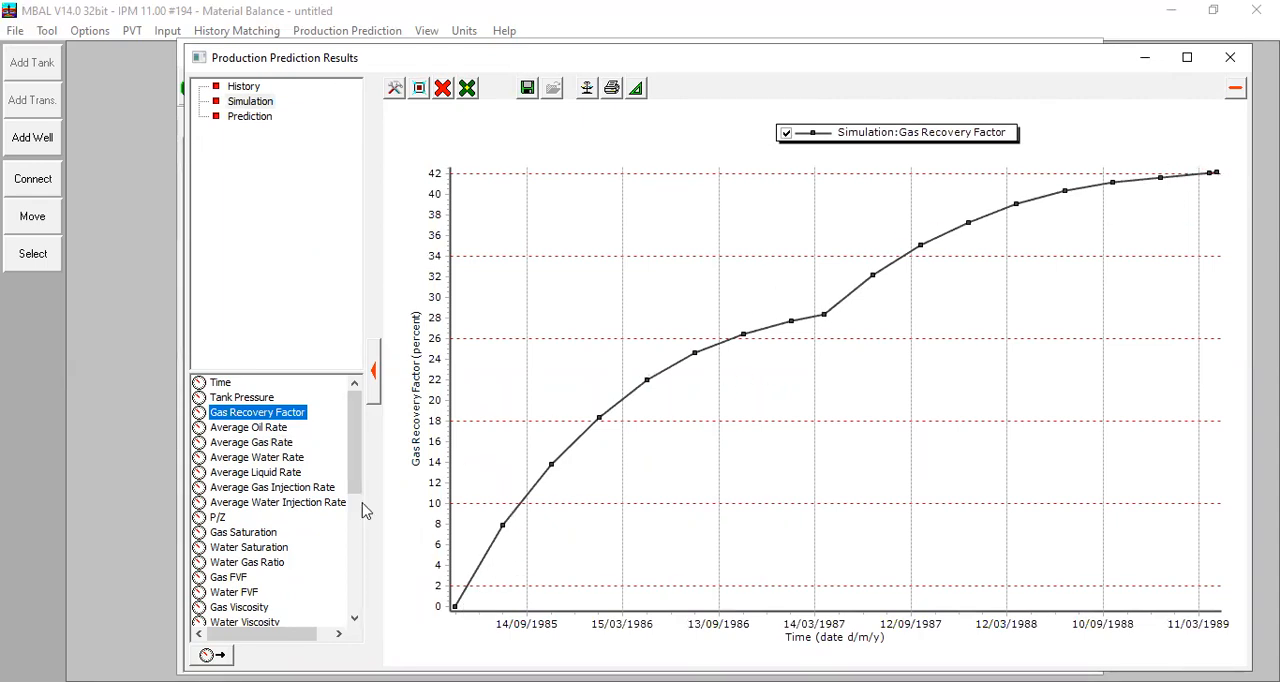
- Add the Prediction stream's Gas Recovery Factor to the results plot, inspect the curve's end, and close the prediction results
click(251, 117)
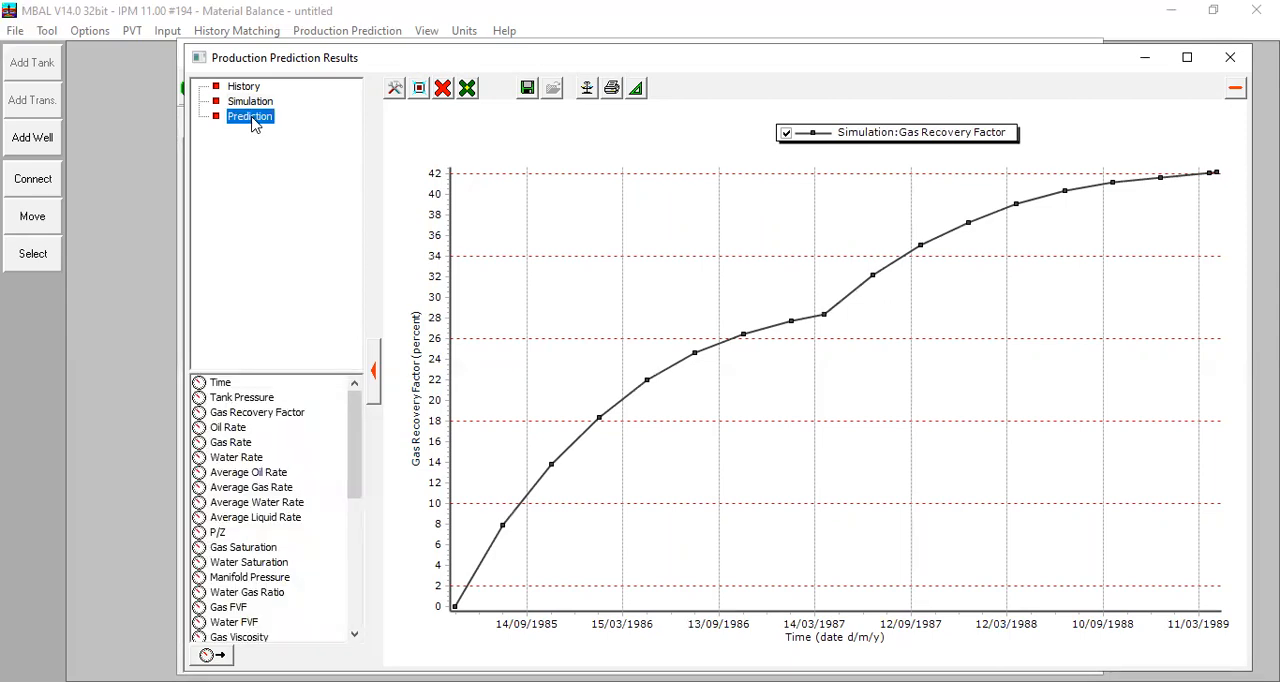
drag(268, 420, 534, 374)
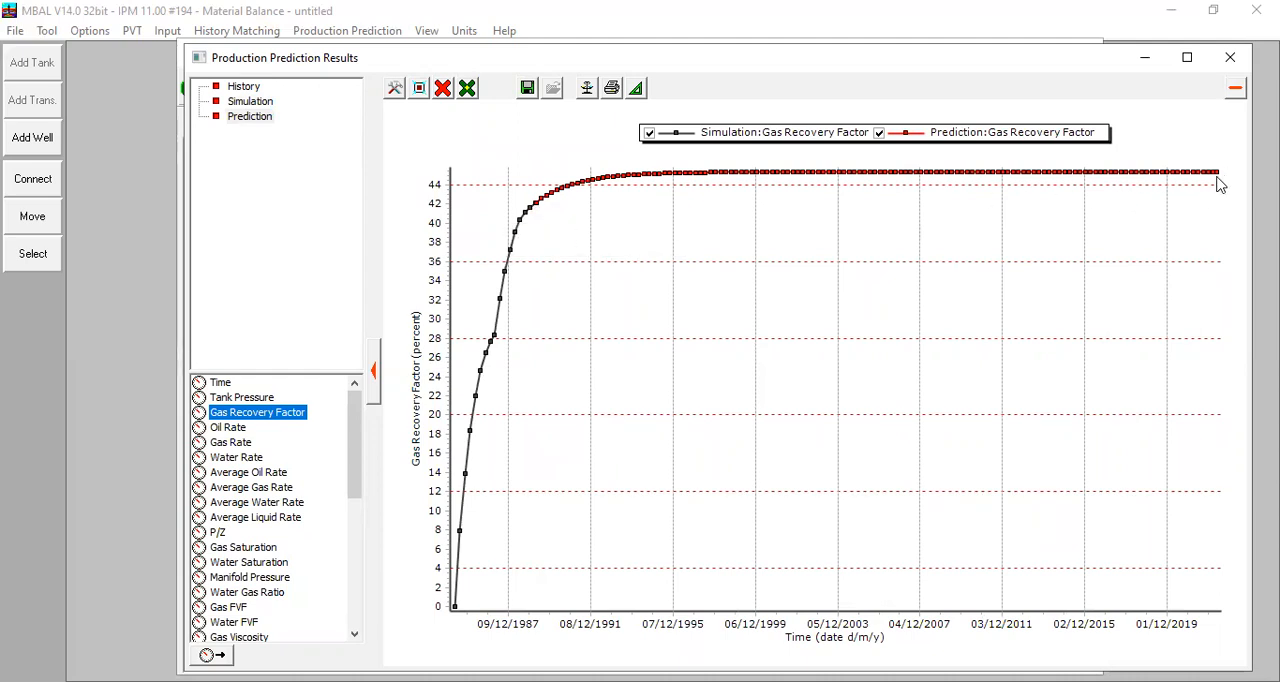
mouse_move(1216, 177)
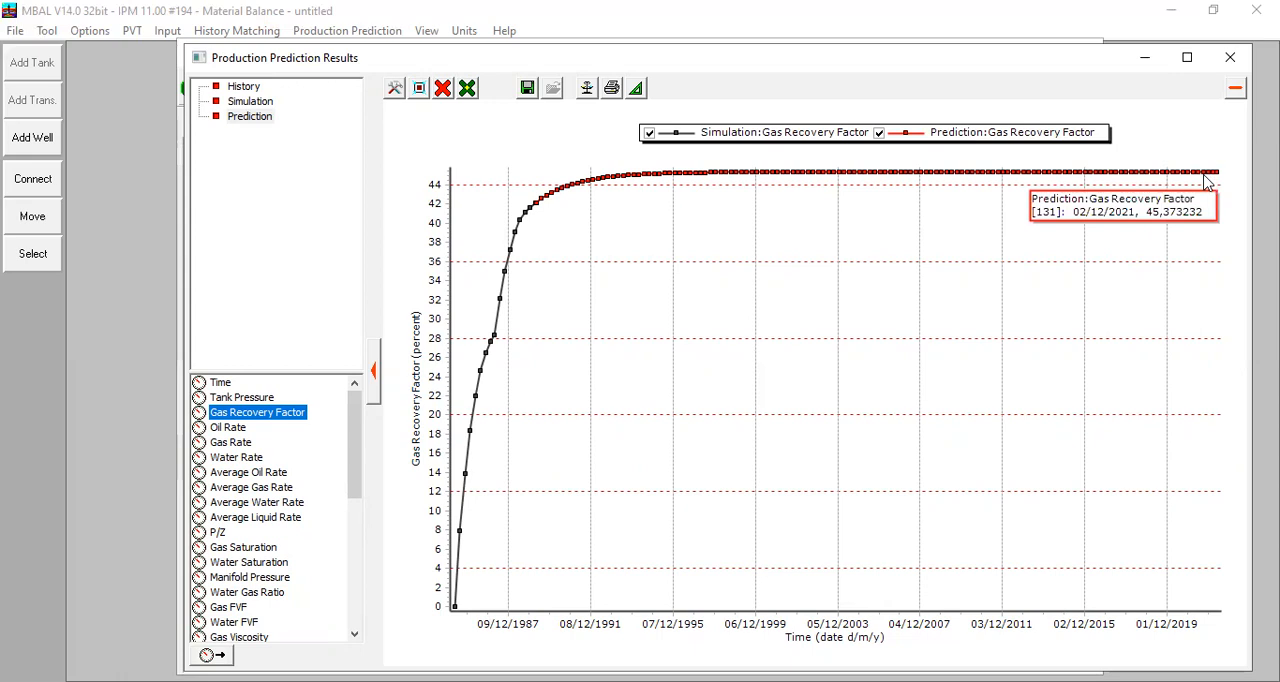
click(1231, 59)
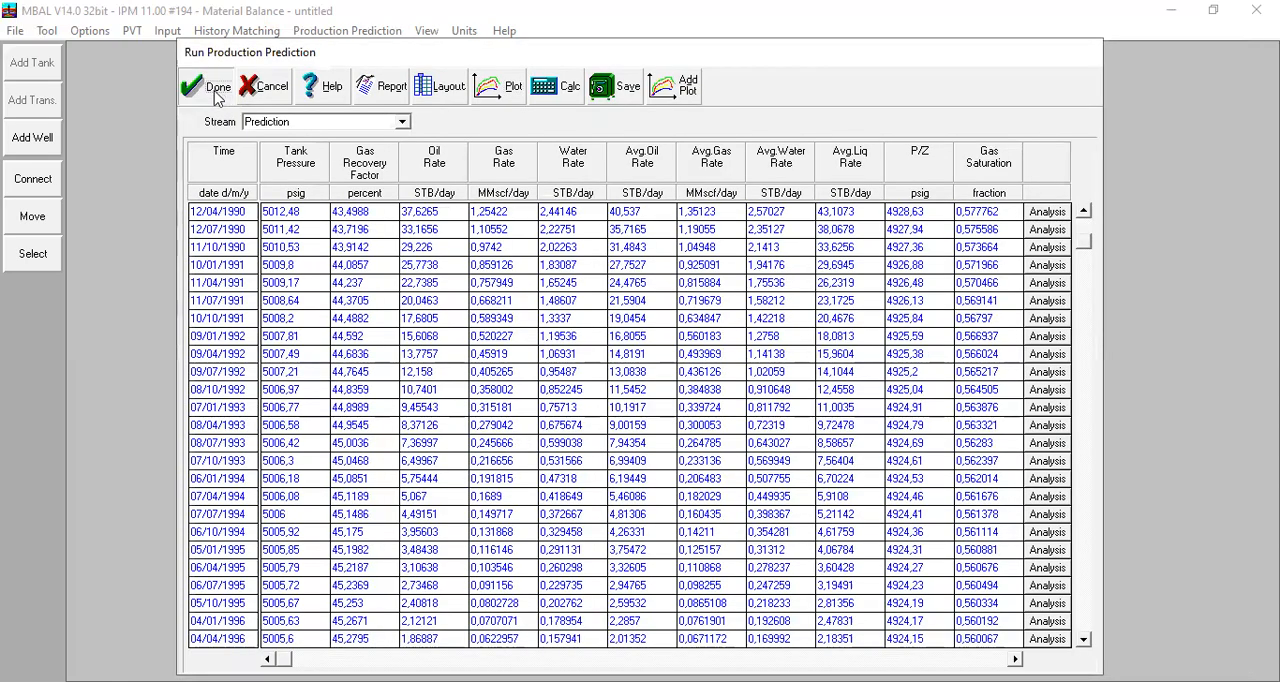
click(216, 90)
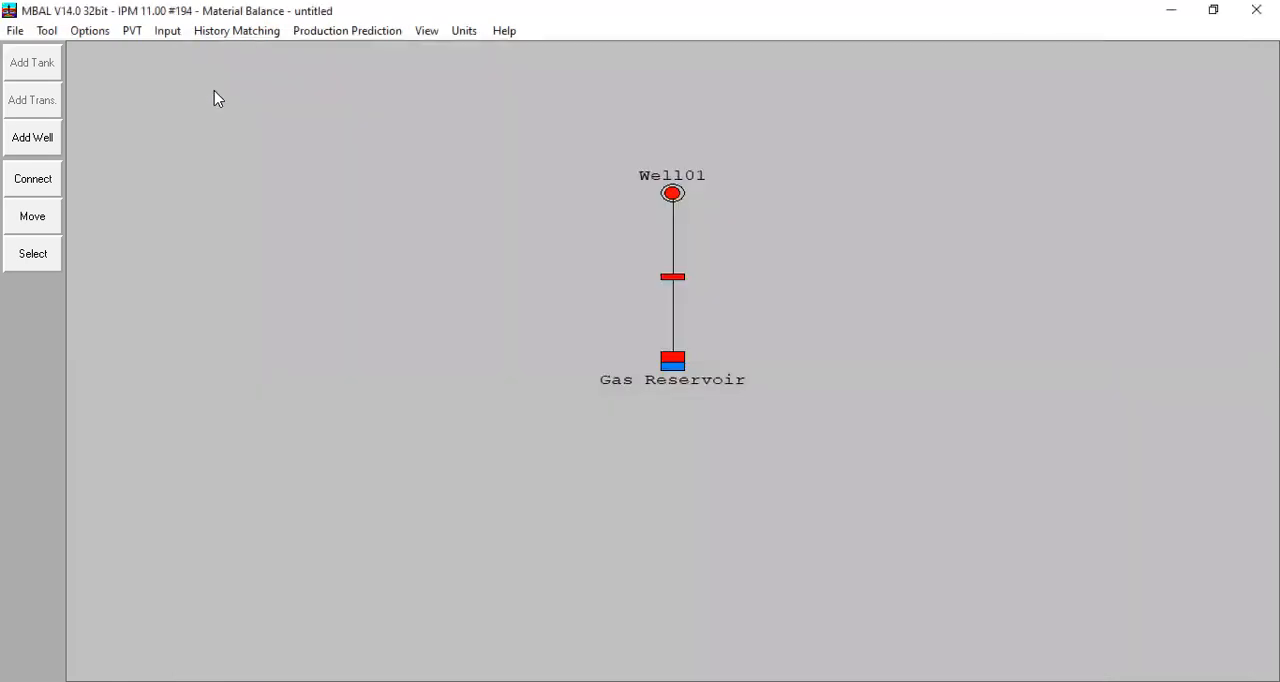
- Add a third row to the prediction production constraints, dated 01/04/1995 with a manifold pressure of 500 psig
click(355, 35)
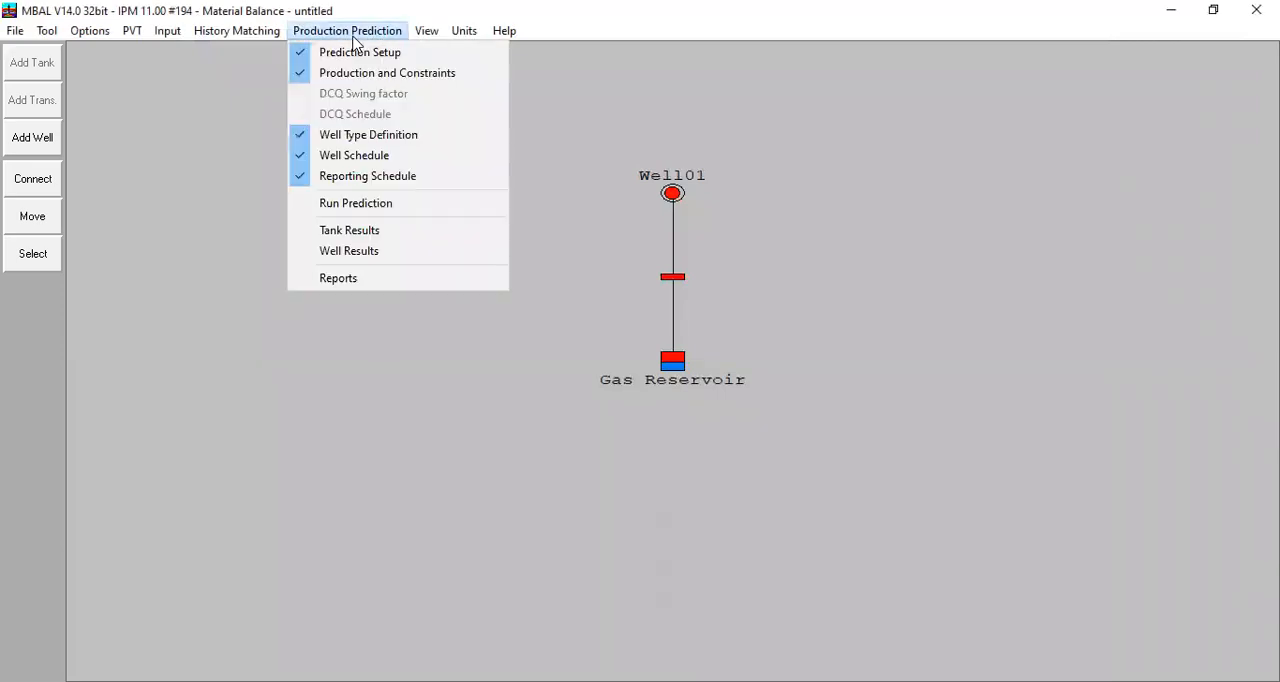
click(417, 79)
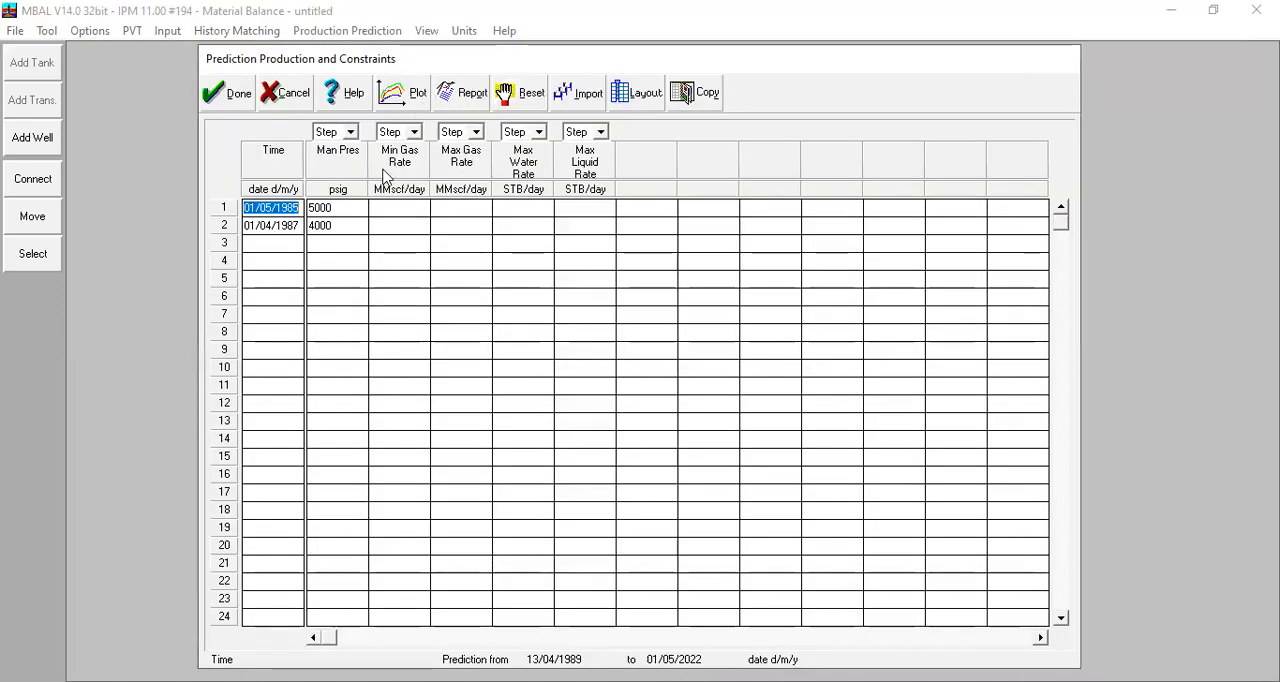
click(258, 244)
drag(298, 226, 370, 262)
key(ctrl+c)
click(253, 245)
key(ctrl+v)
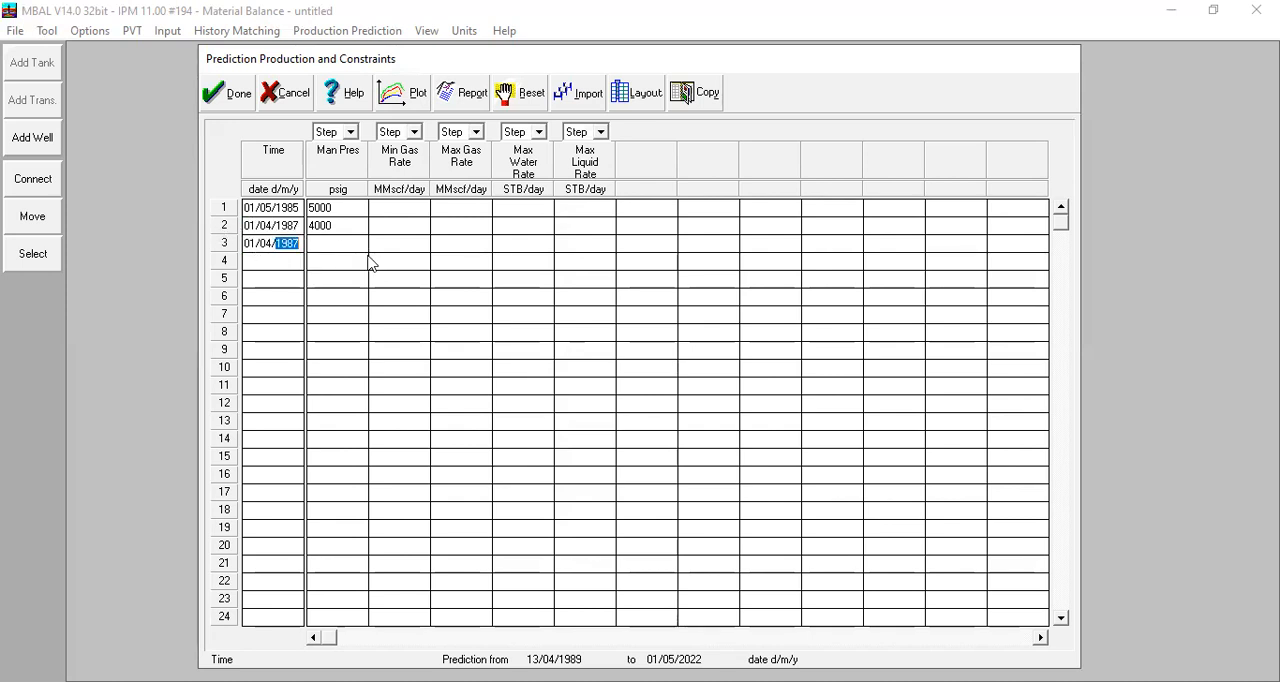
text(1)
click(334, 246)
text(4)
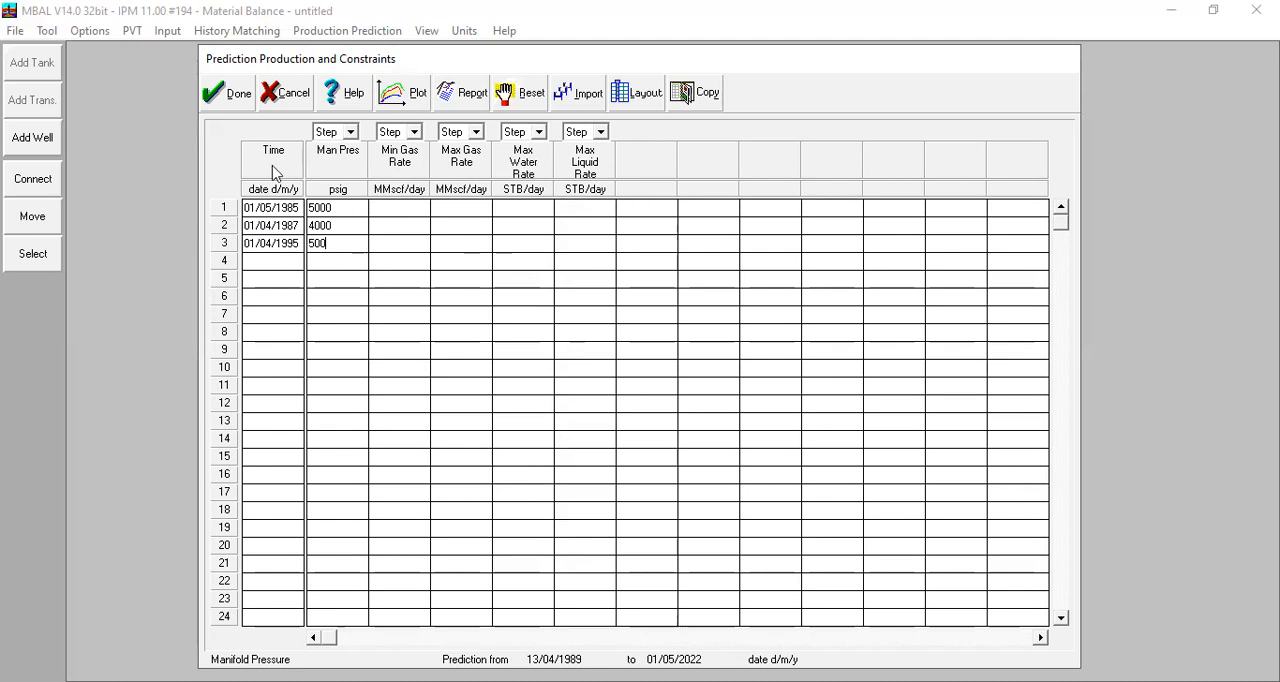
click(232, 98)
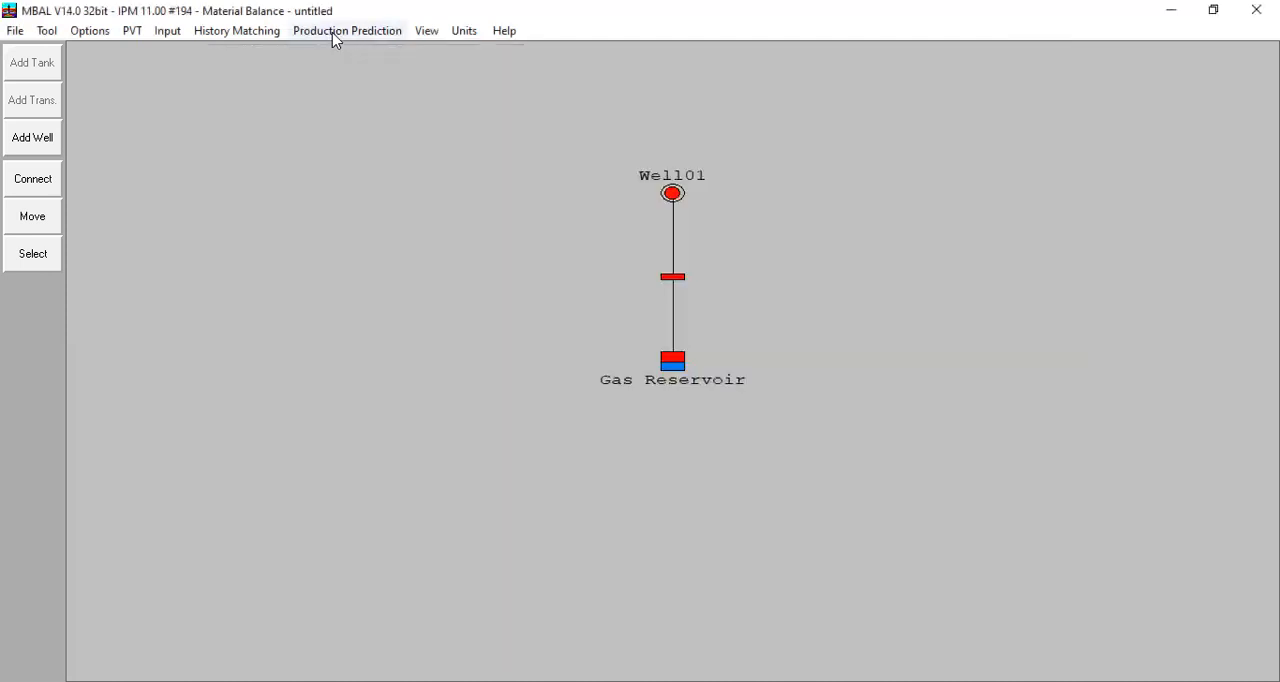
- Recalculate the production prediction and check the gas recovery factor in the last rows of the results table
click(335, 31)
click(375, 205)
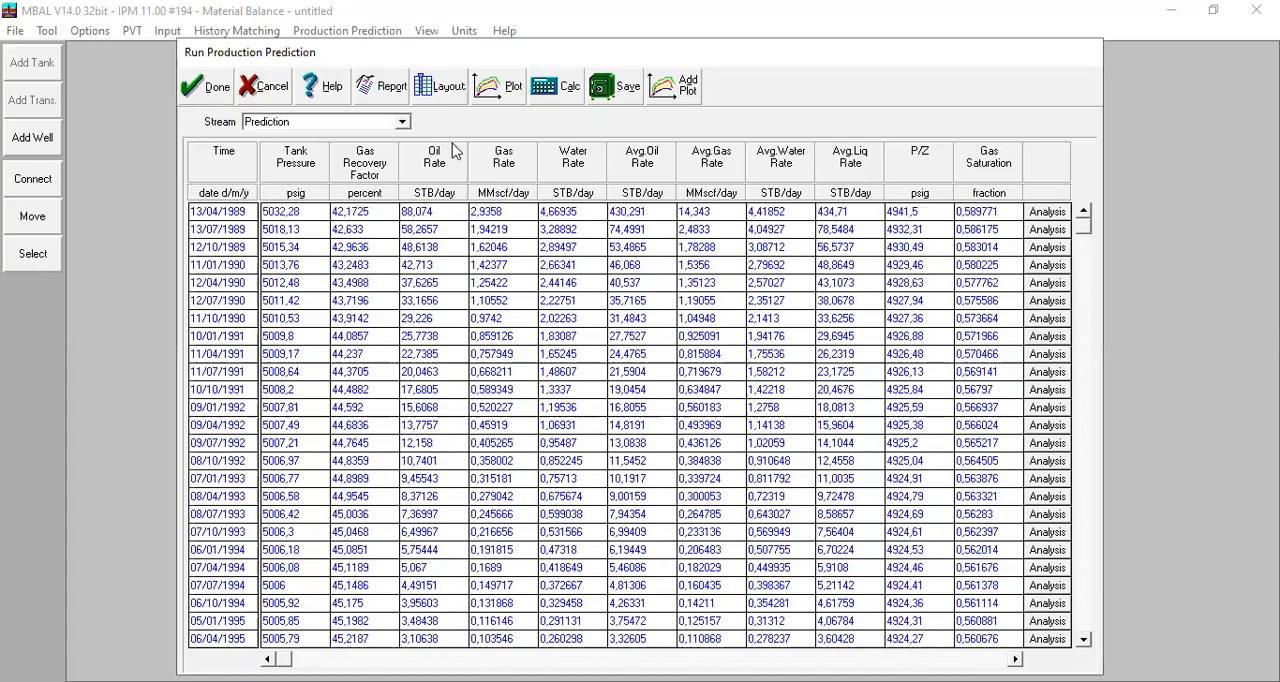
click(566, 98)
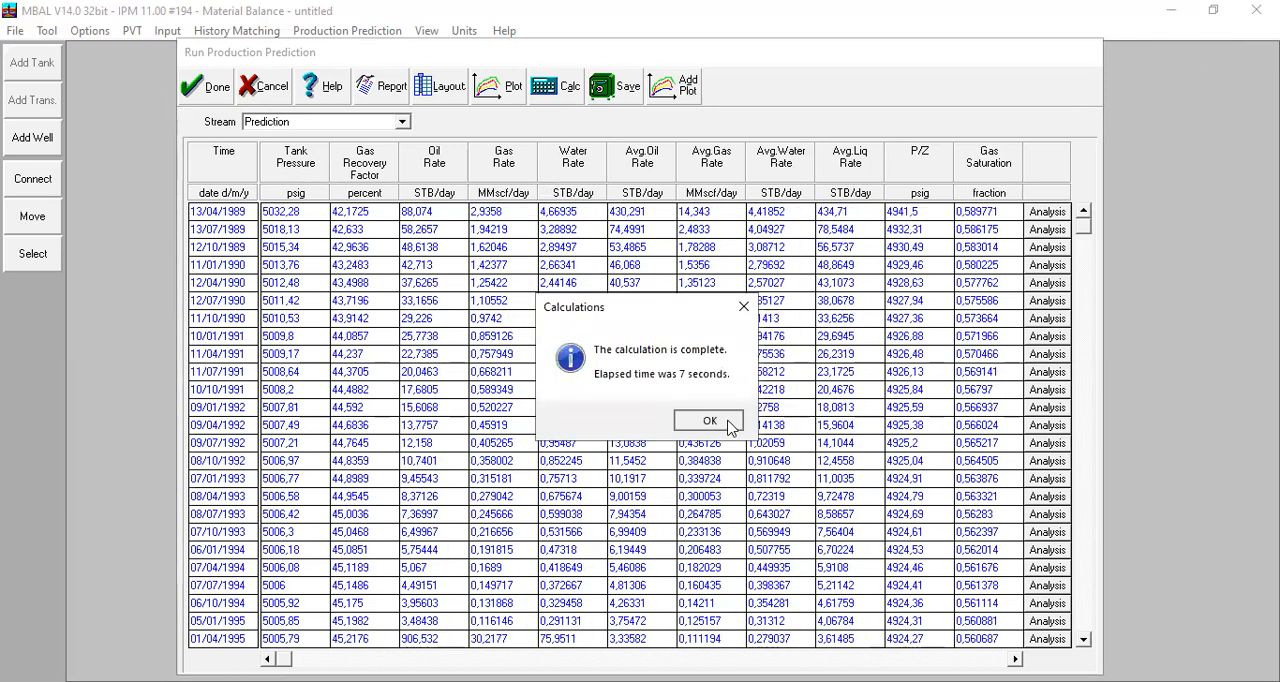
click(728, 421)
drag(1086, 222, 1103, 620)
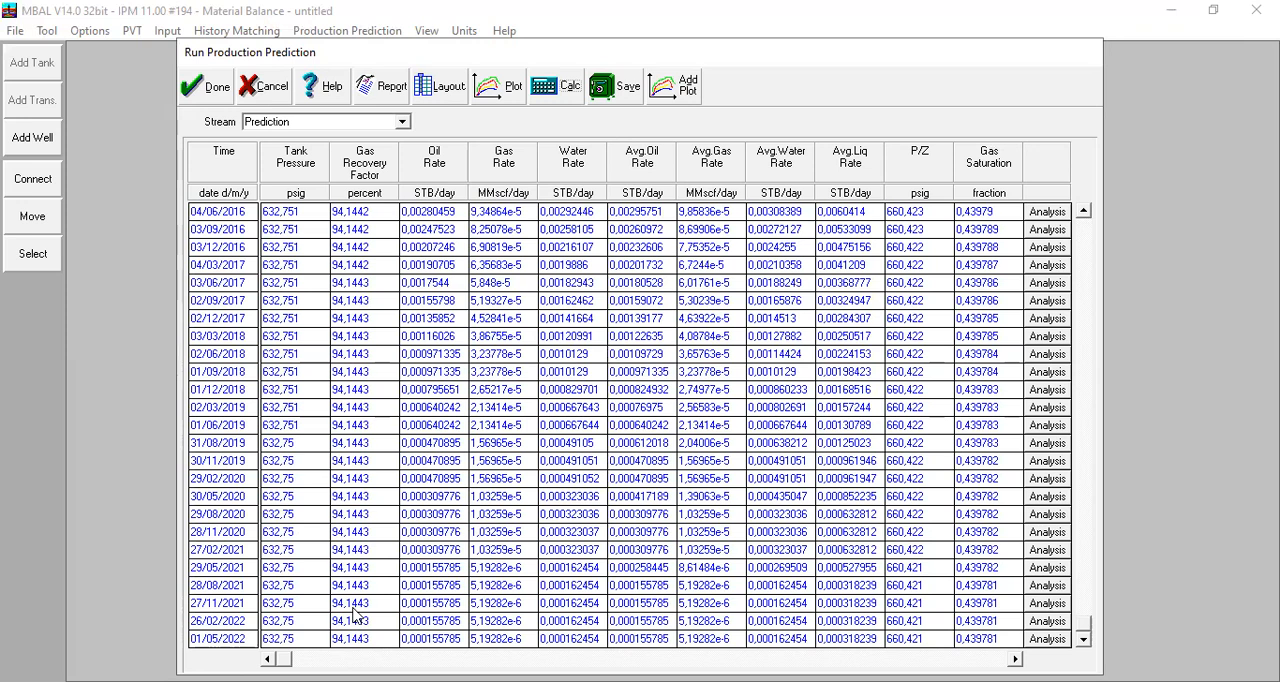
- Plot the prediction results, inspect the Gas Recovery Factor curve around 01/04/1995, and add the Simulation stream's Average Gas Rate
click(500, 86)
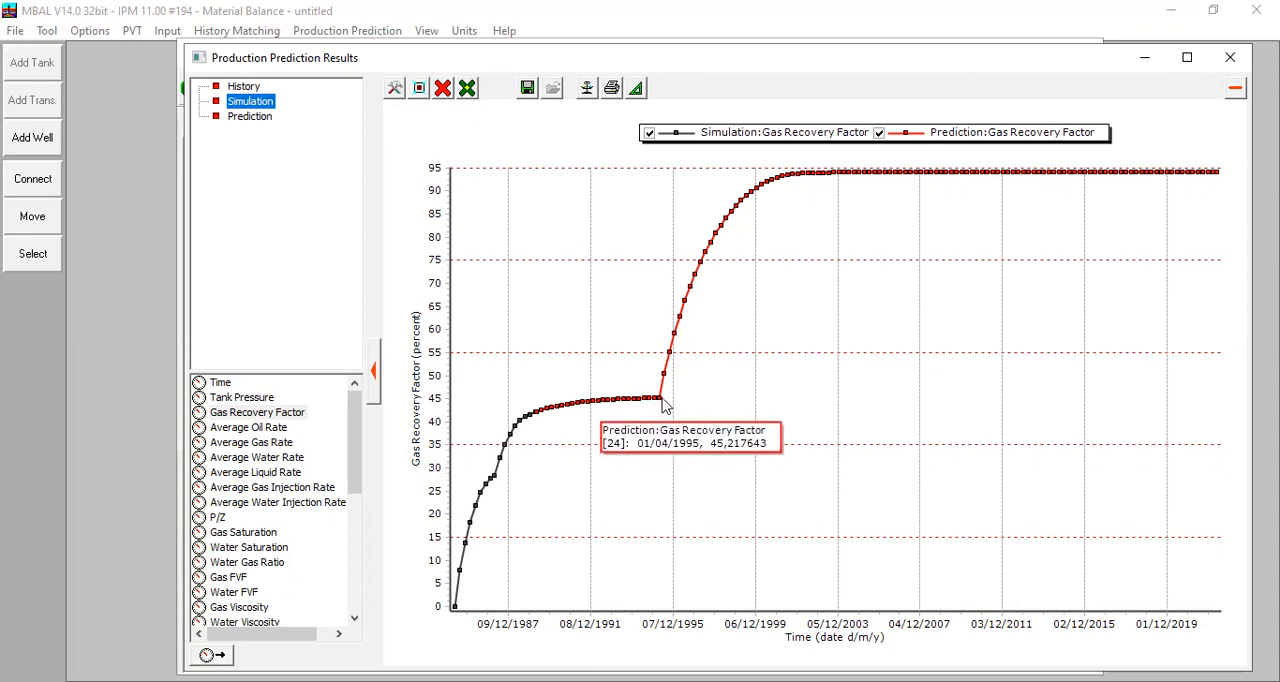
mouse_move(655, 402)
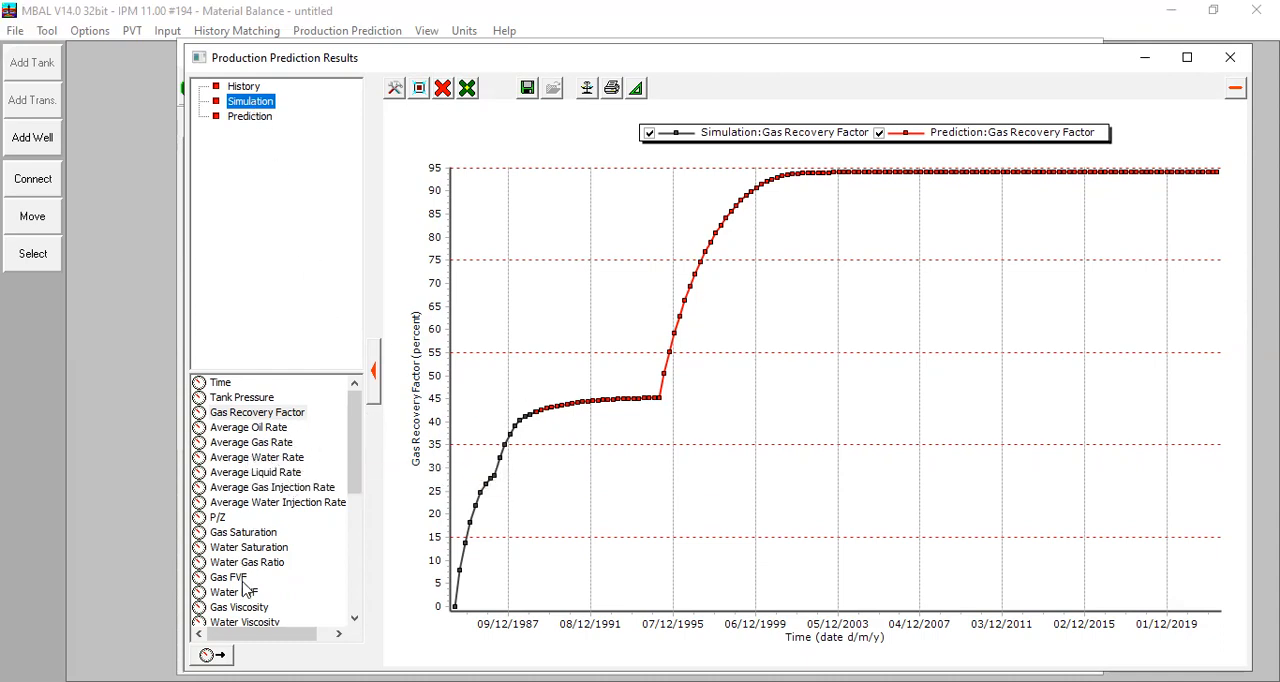
mouse_move(350, 440)
mouse_down()
mouse_move(360, 512)
mouse_move(357, 437)
mouse_up()
double_click(274, 443)
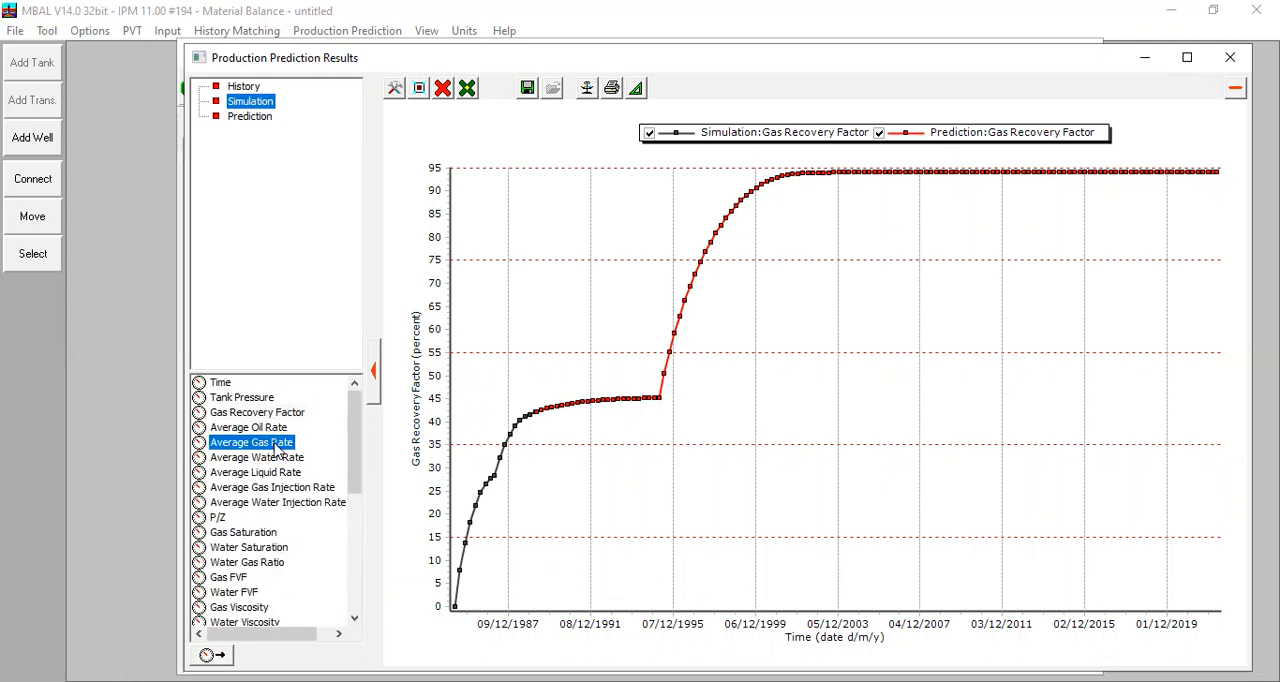
- Add the Prediction stream's Gas Rate to the plot, examine its curve, and close the plot and prediction results
click(258, 122)
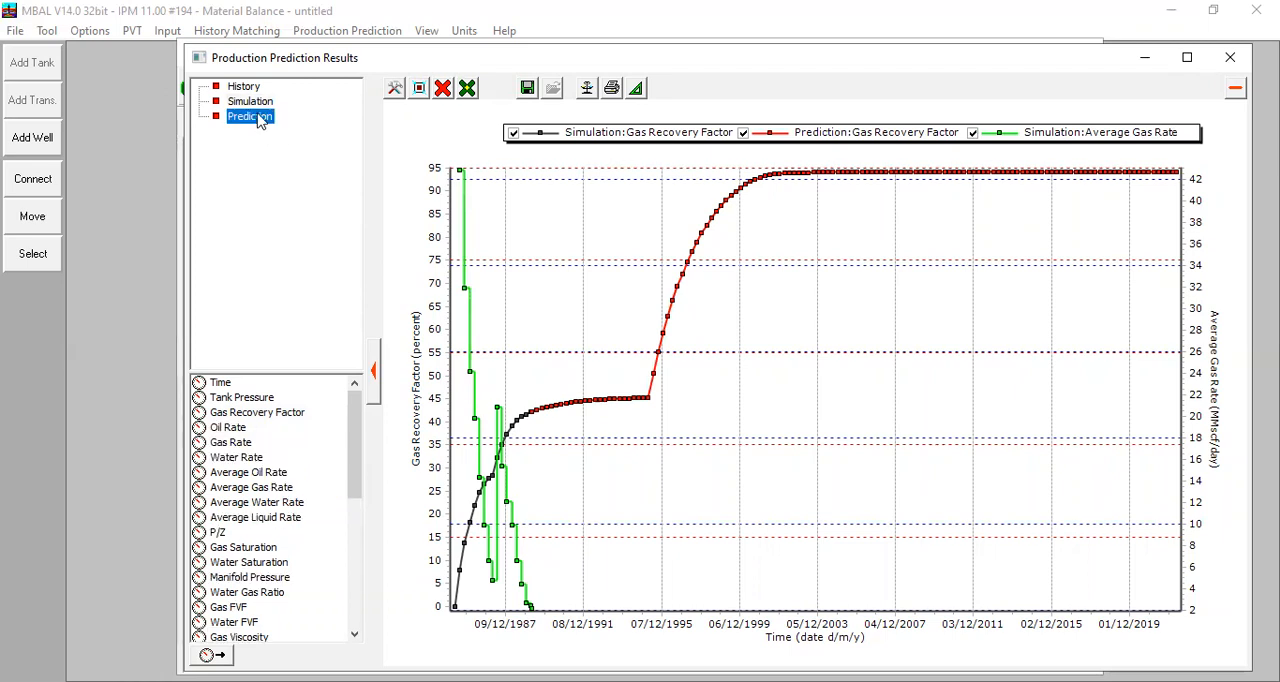
double_click(246, 446)
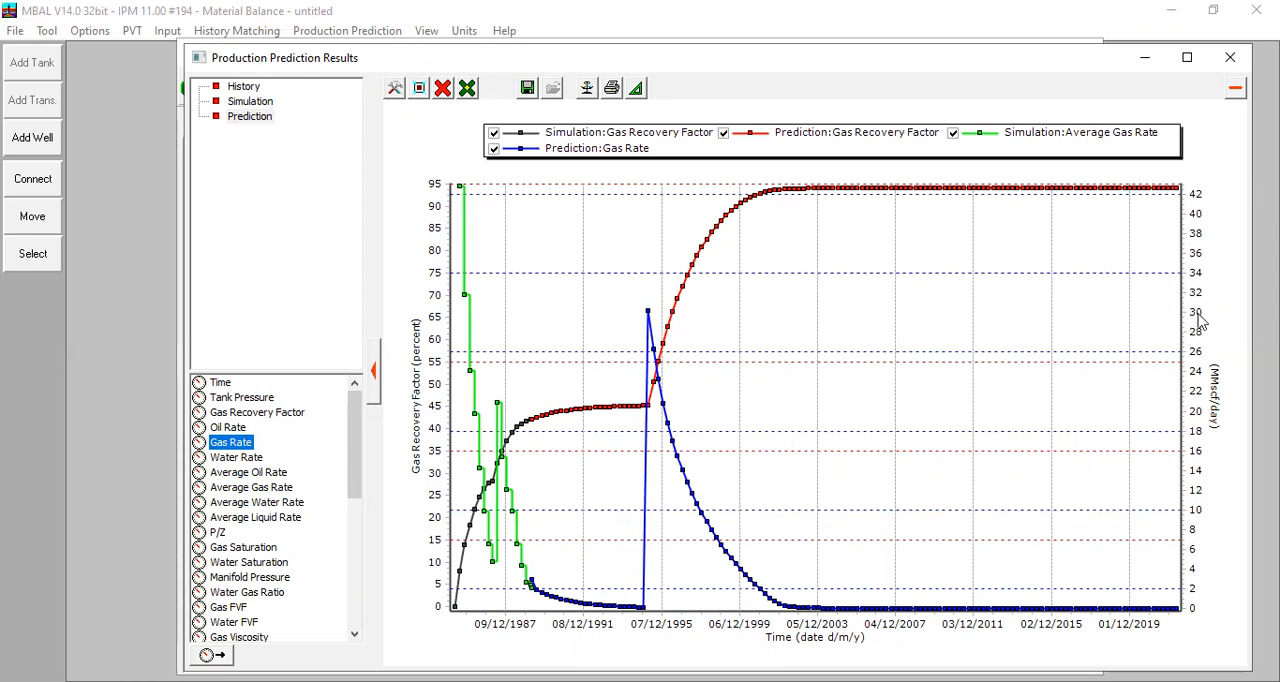
mouse_move(652, 345)
click(1230, 57)
click(199, 96)
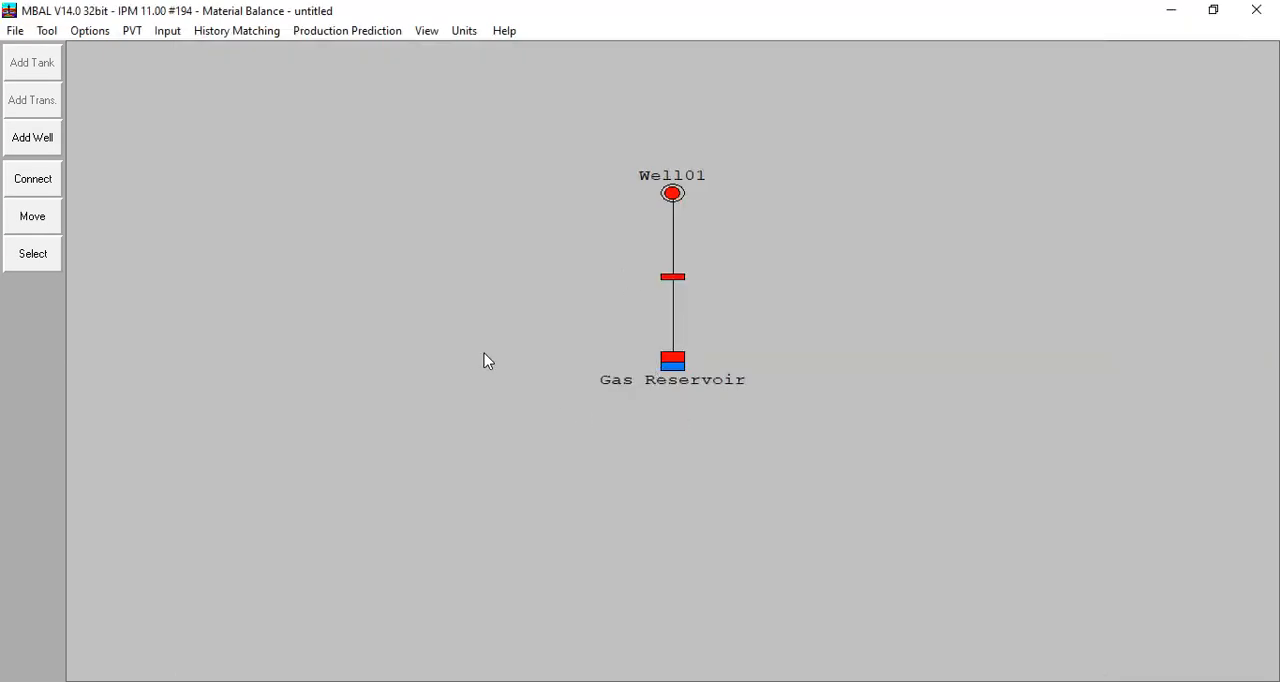
- Review the gas PVT input data and the tank parameters of the Gas Reservoir tank
click(138, 33)
click(186, 58)
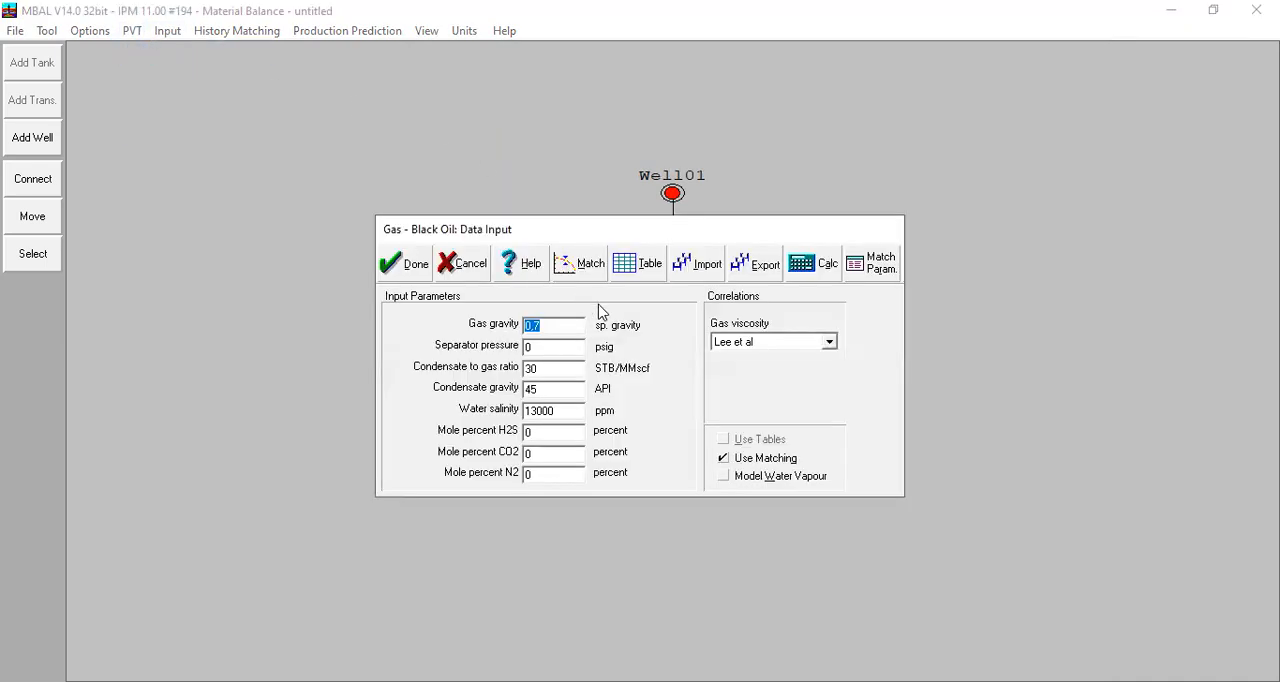
click(400, 264)
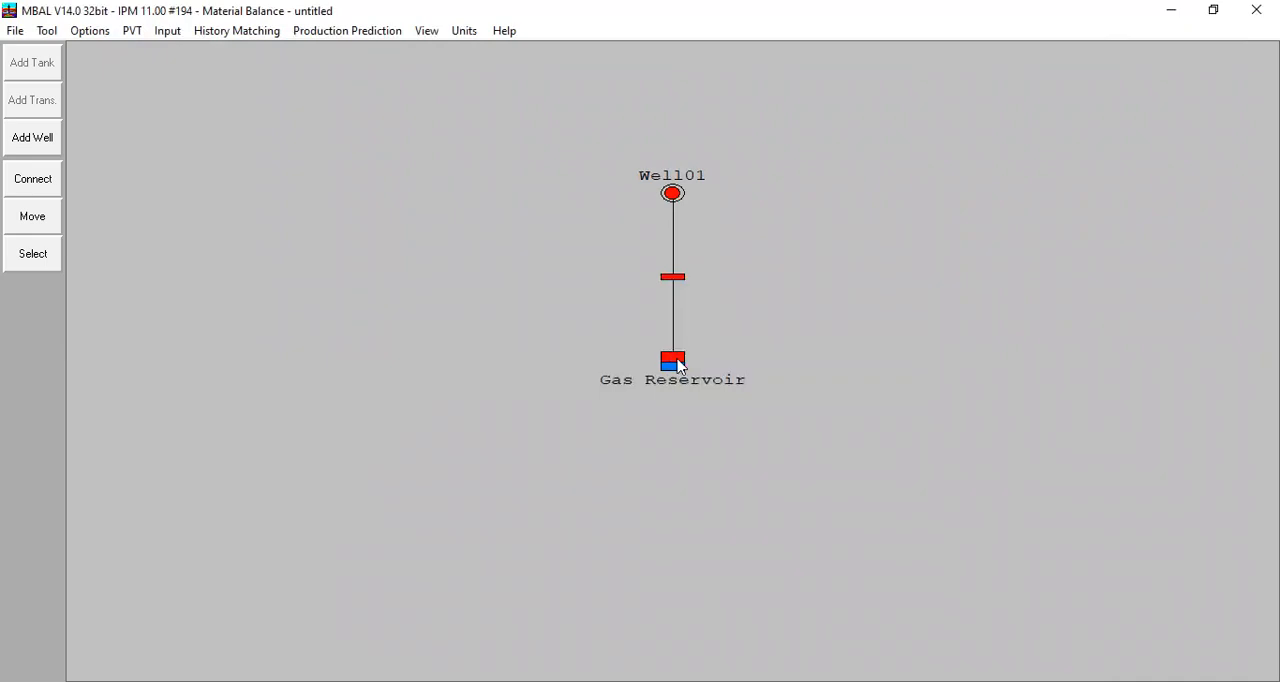
double_click(681, 366)
click(308, 143)
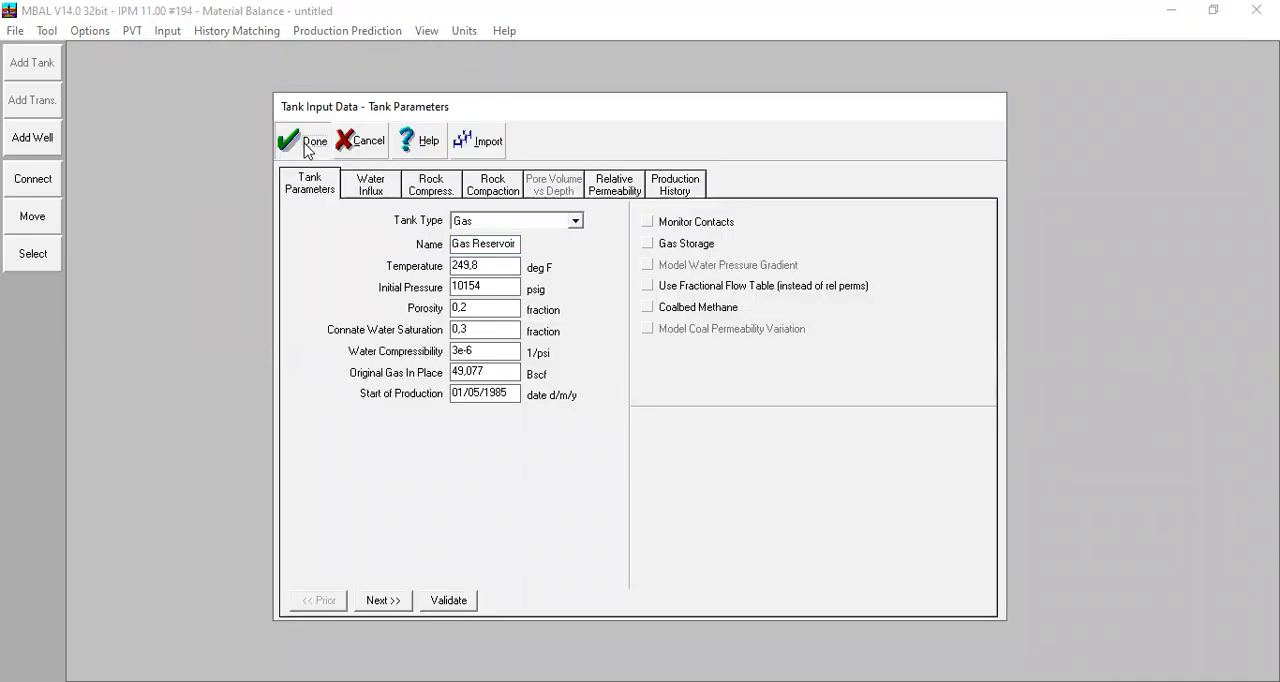
- Review the Analytical Method history-matching plot with and without aquifer influx, and close it
click(220, 32)
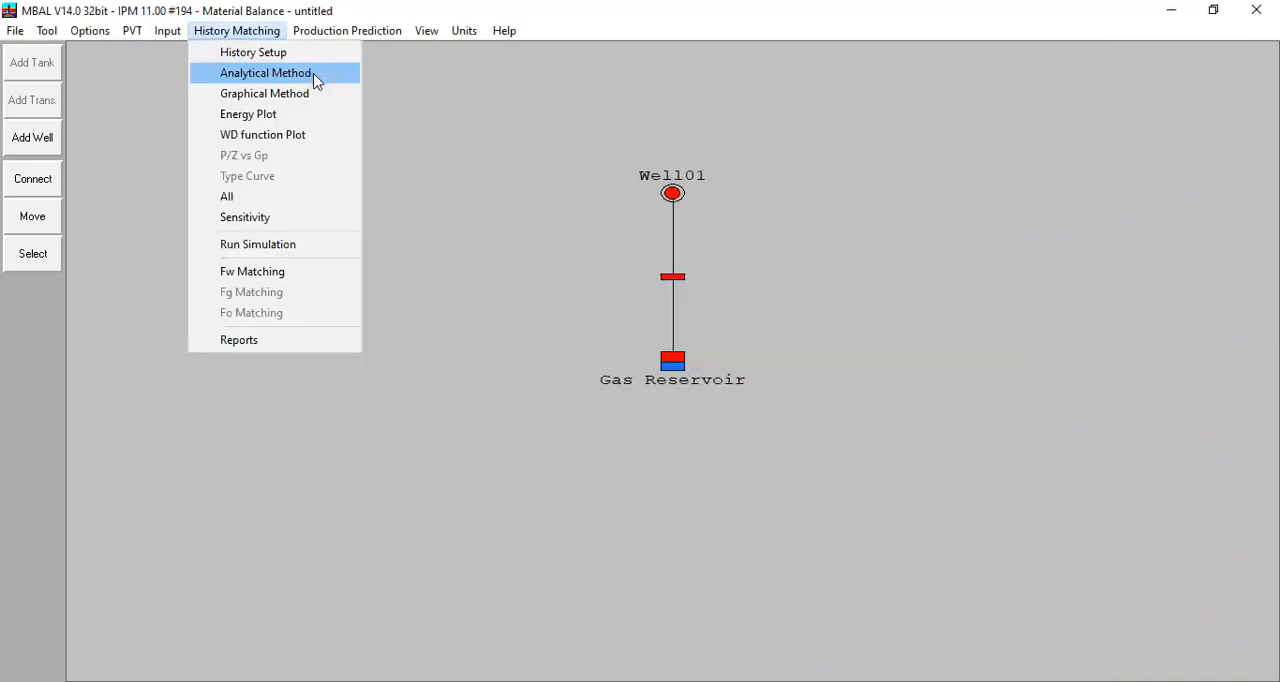
click(314, 80)
click(1040, 58)
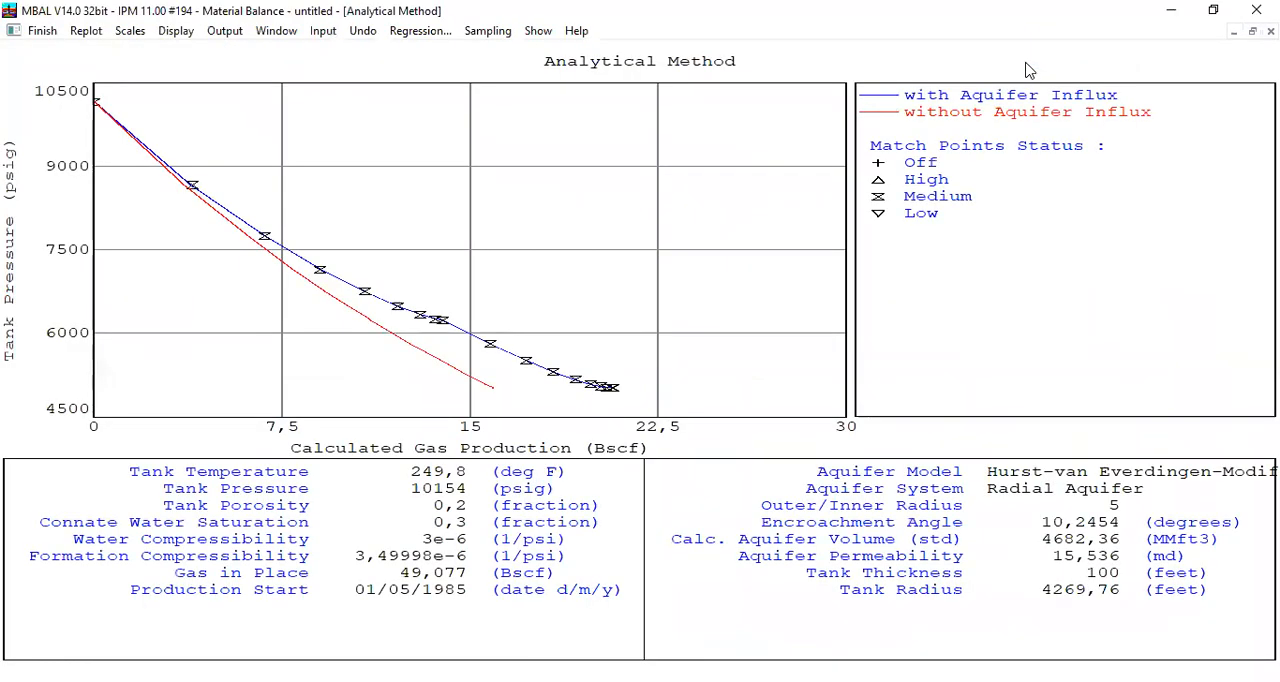
click(42, 31)
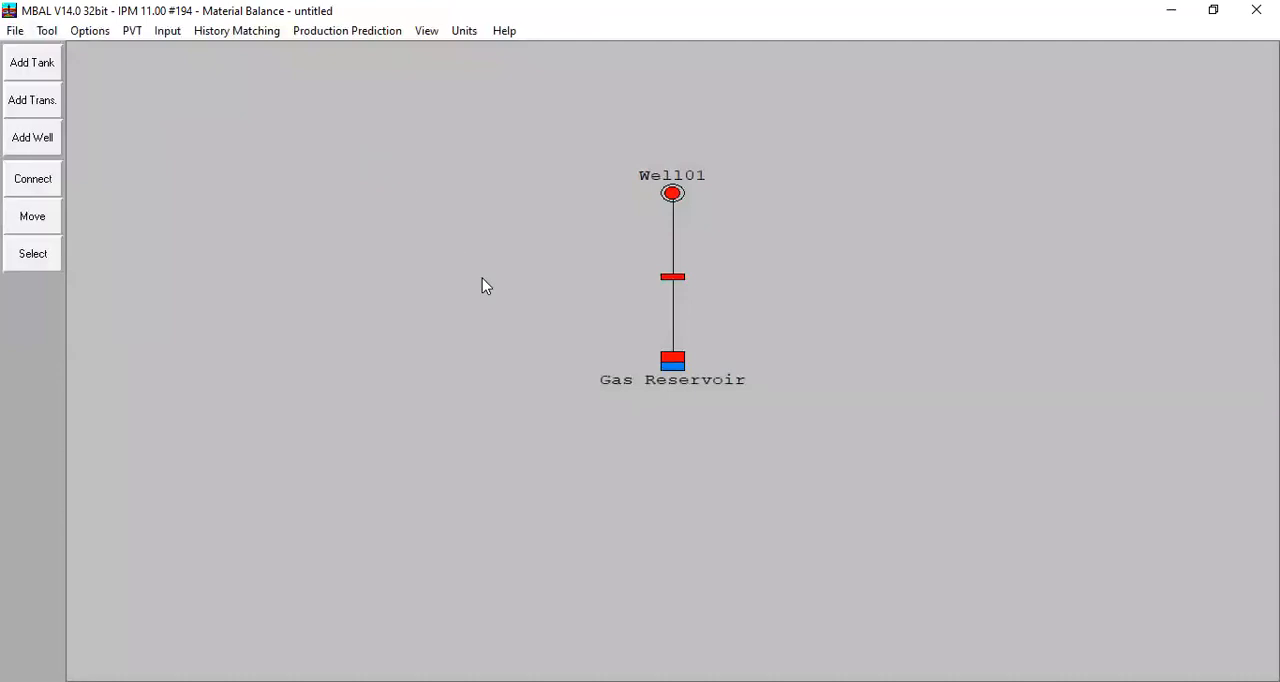
- Review the aquifer model and water influx inputs of the Gas Reservoir tank
double_click(672, 362)
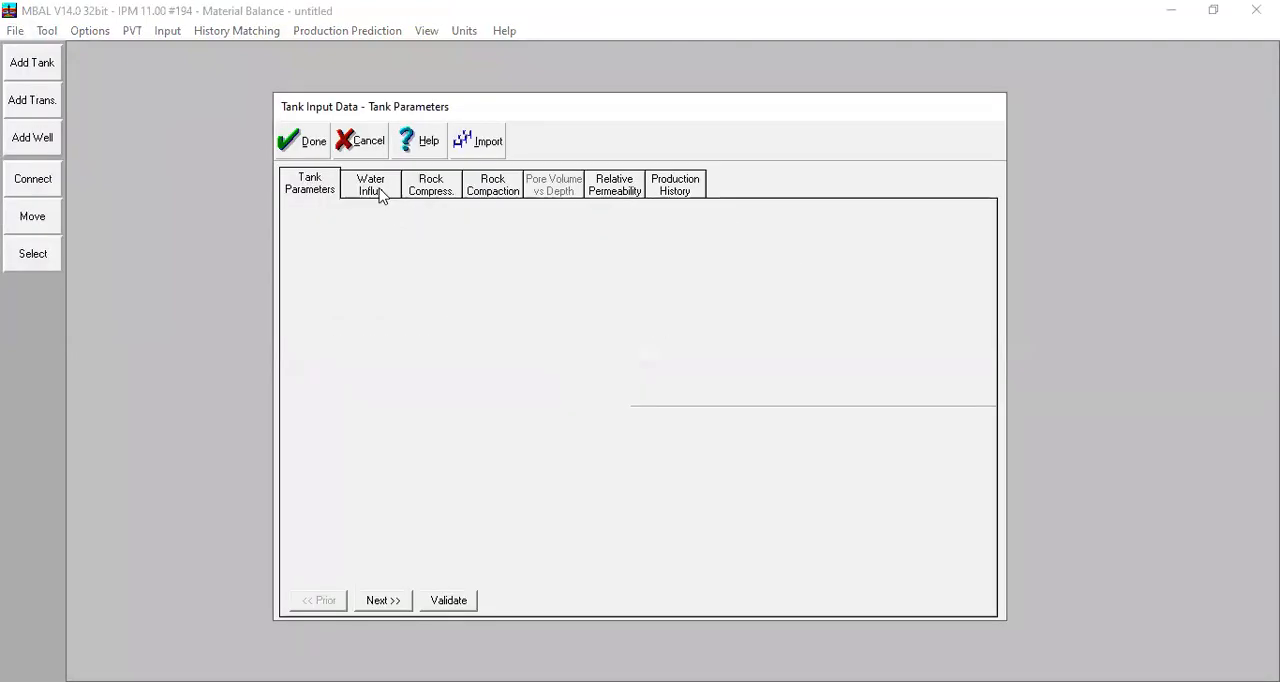
click(379, 194)
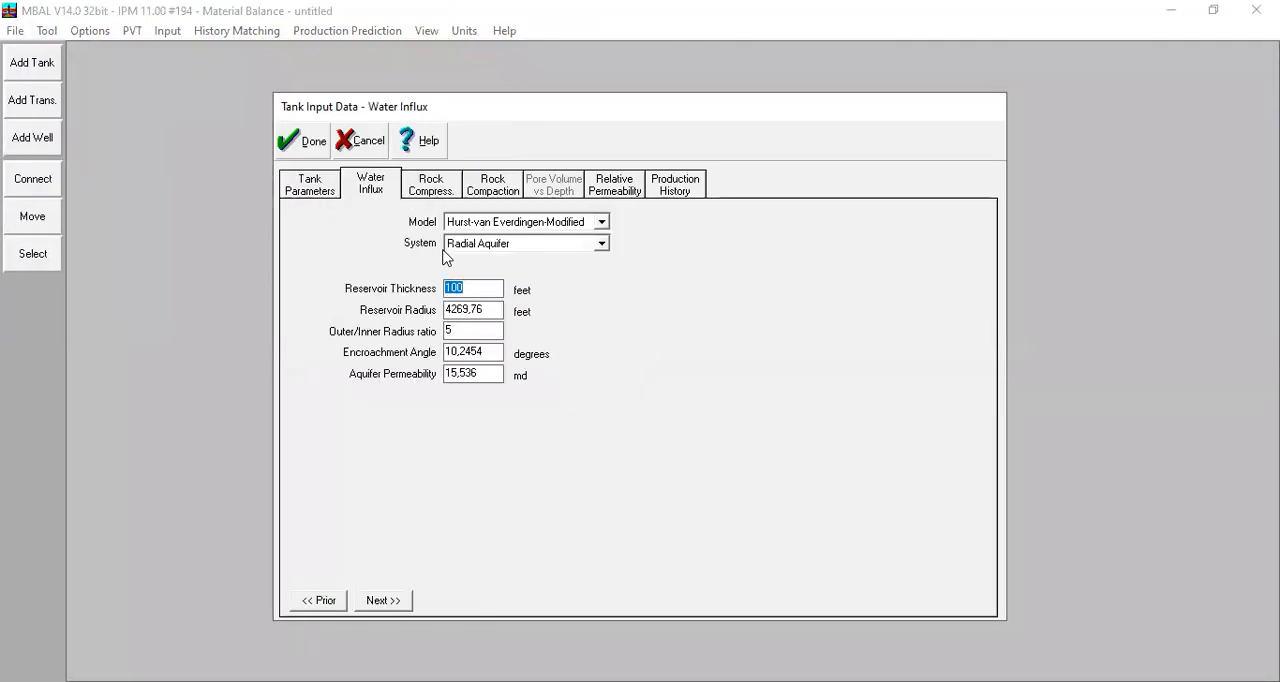
click(302, 141)
- Review the Graphical Method plot and the Energy Plot of the history match, closing each one
click(254, 38)
click(292, 94)
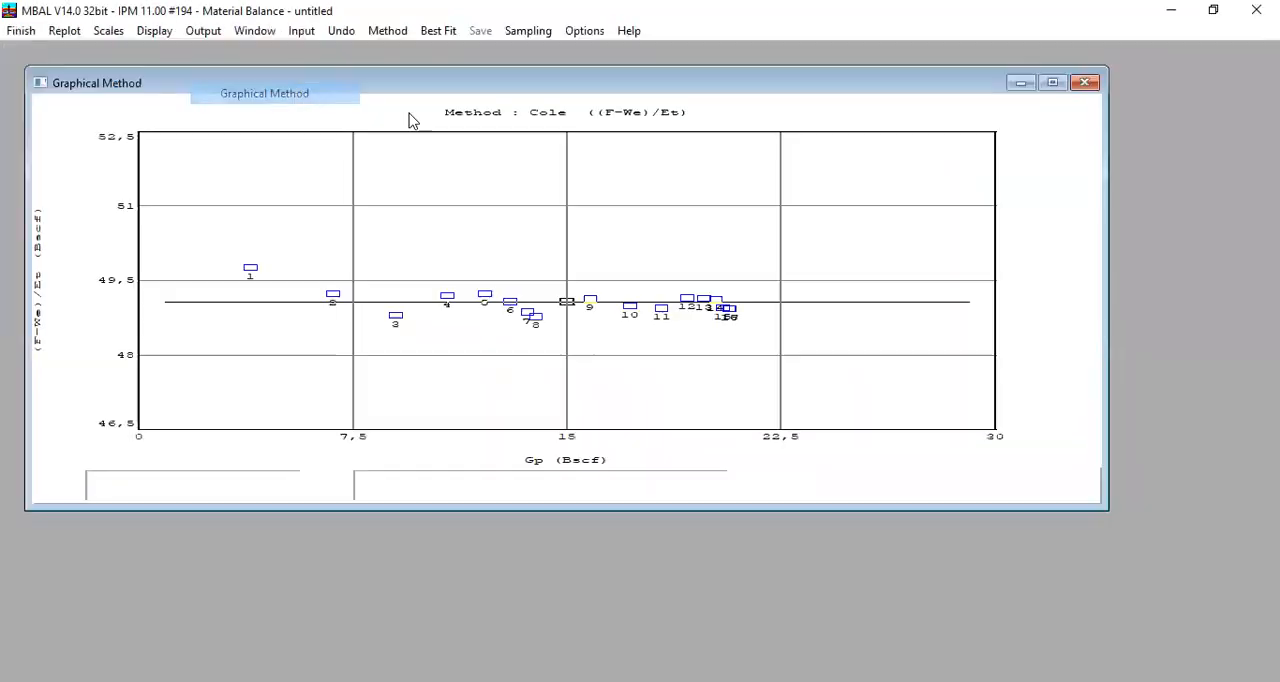
click(1082, 85)
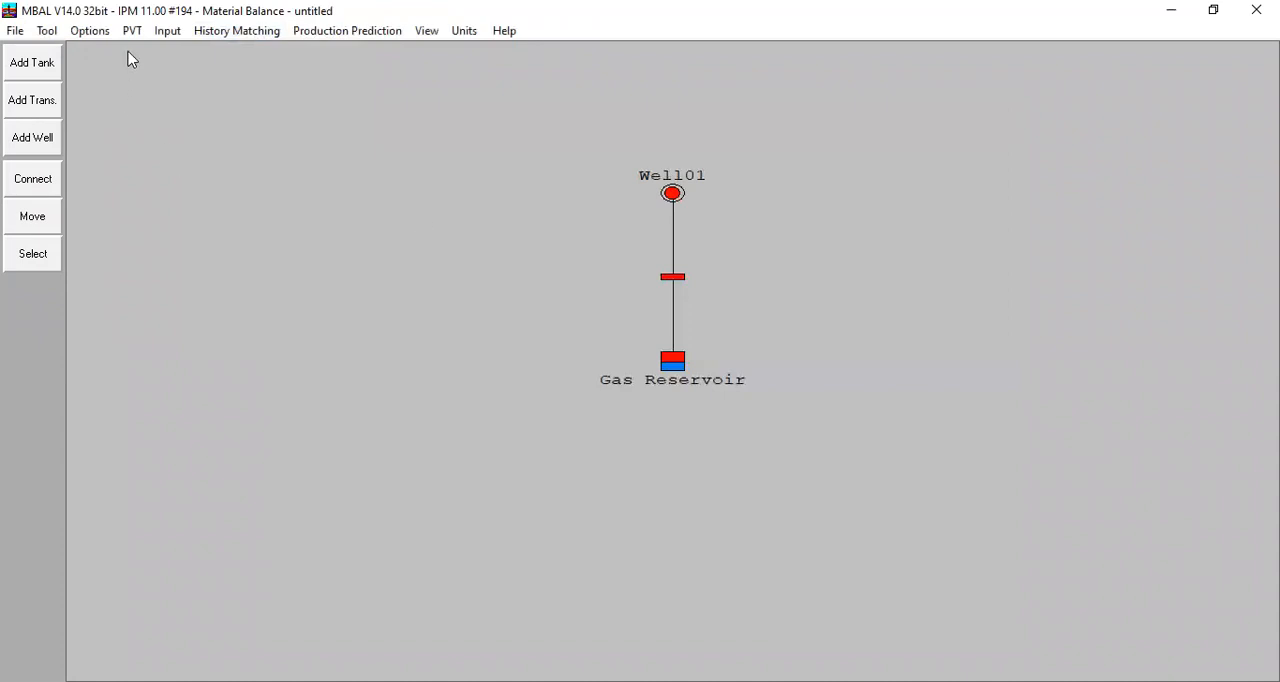
click(212, 33)
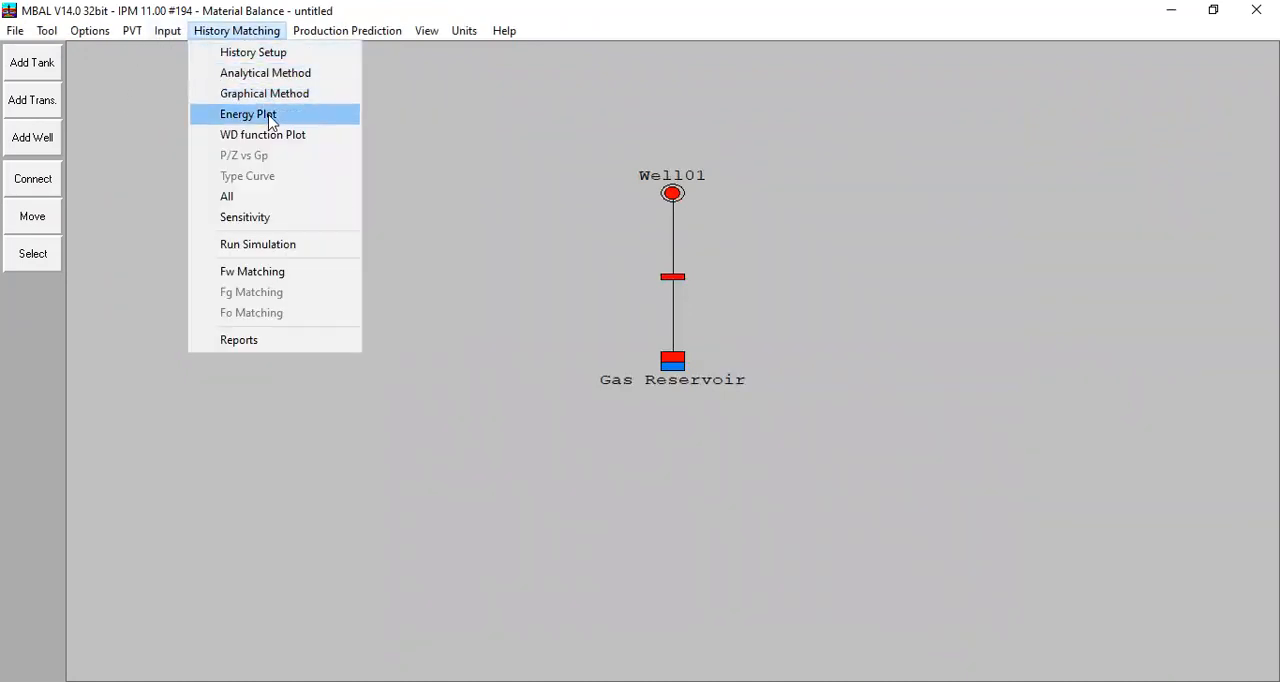
click(270, 121)
click(1108, 106)
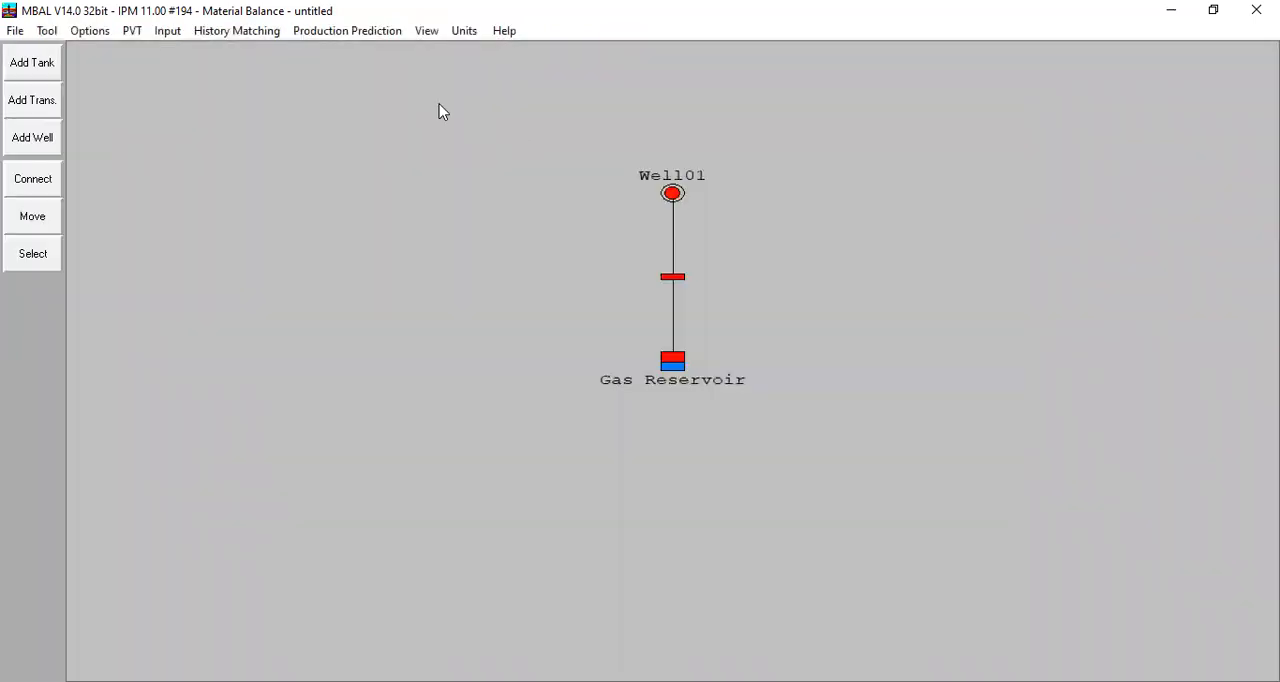
- Review the history simulation results table and the Fw Matching for the tank
click(237, 31)
click(313, 244)
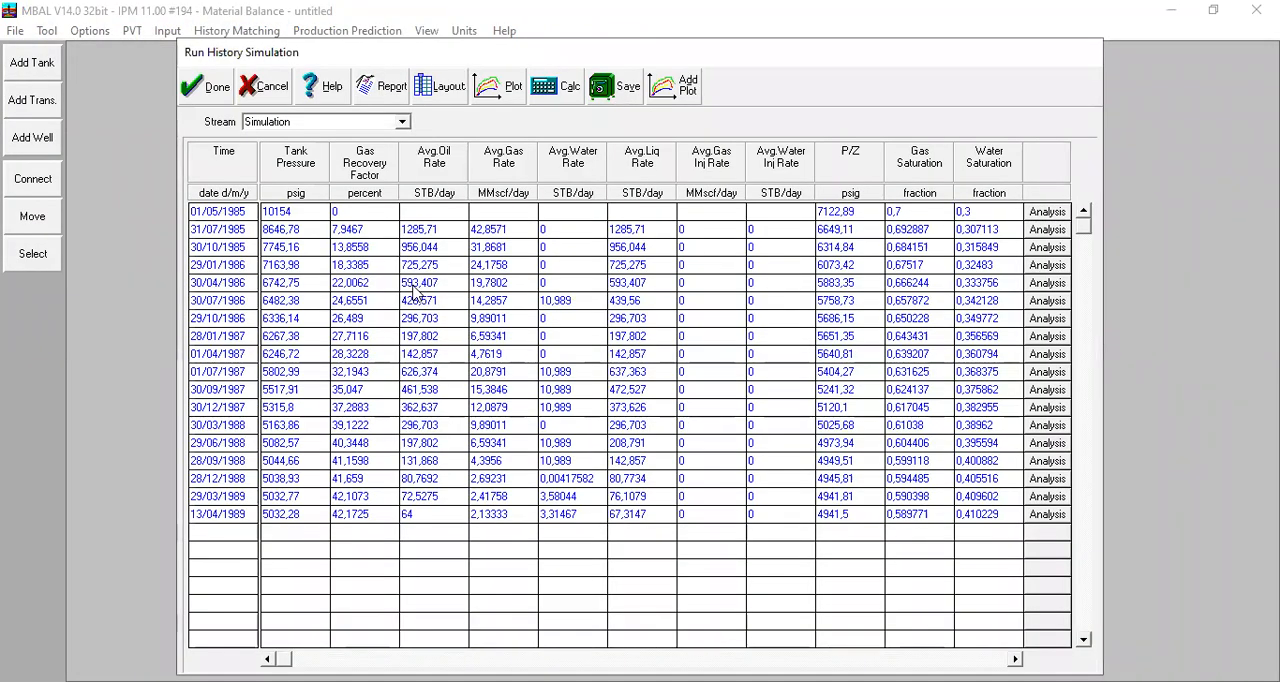
click(204, 92)
click(255, 32)
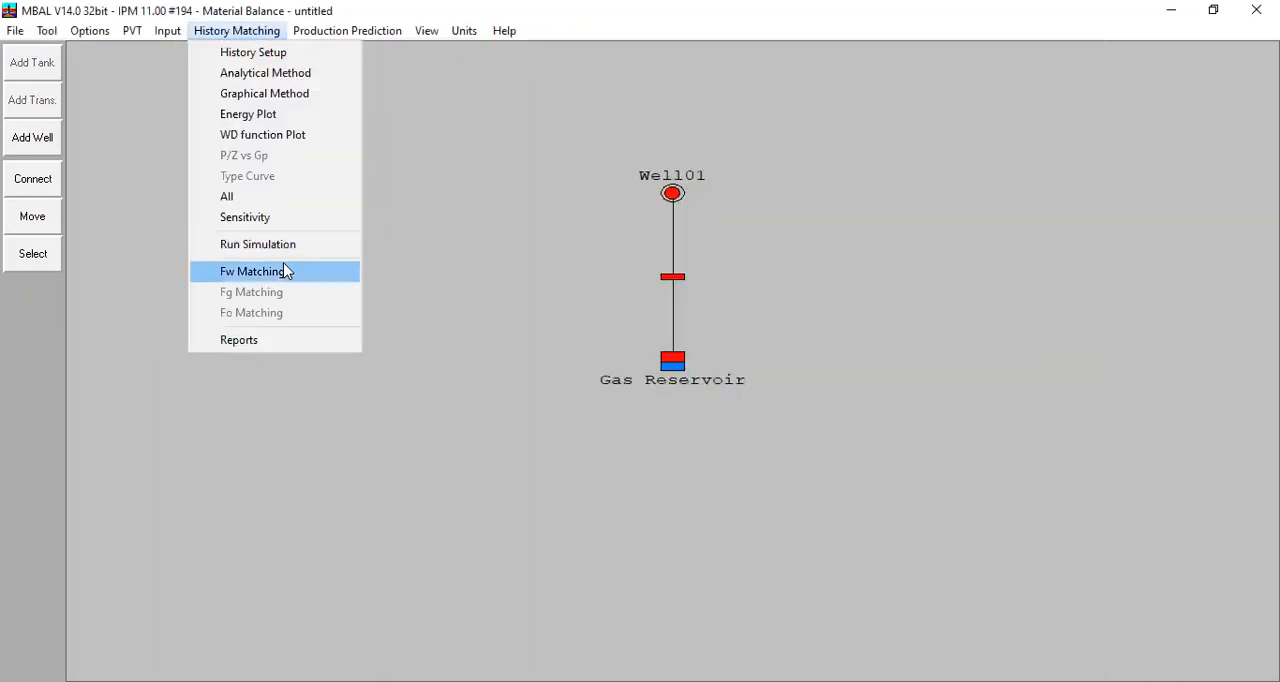
click(320, 268)
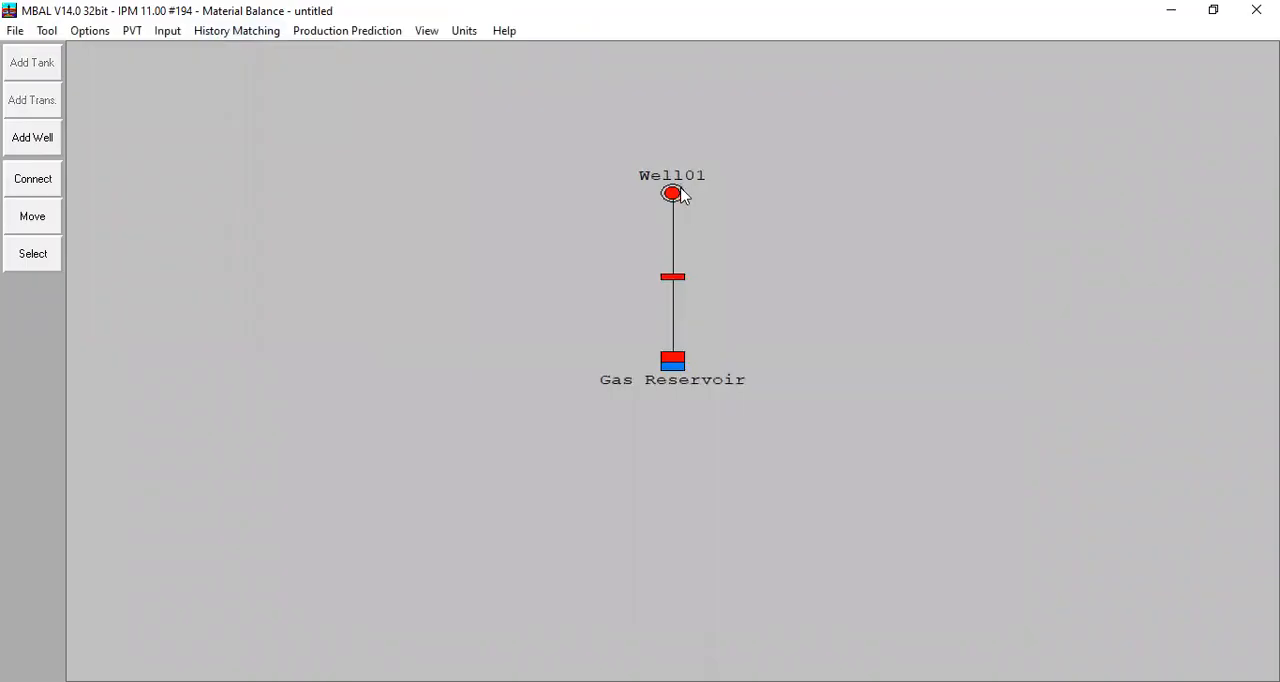
- Review Well01's outflow and inflow performance inputs and its well performance test results, and close the well data
double_click(671, 194)
click(328, 212)
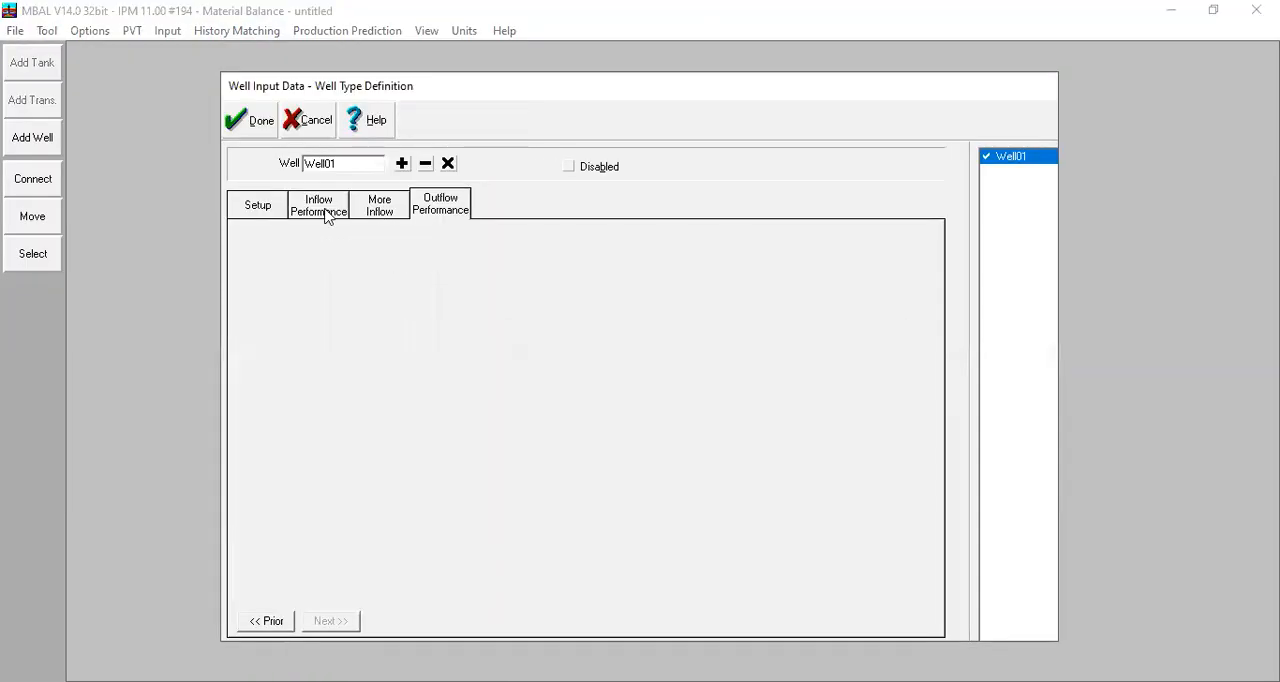
click(466, 208)
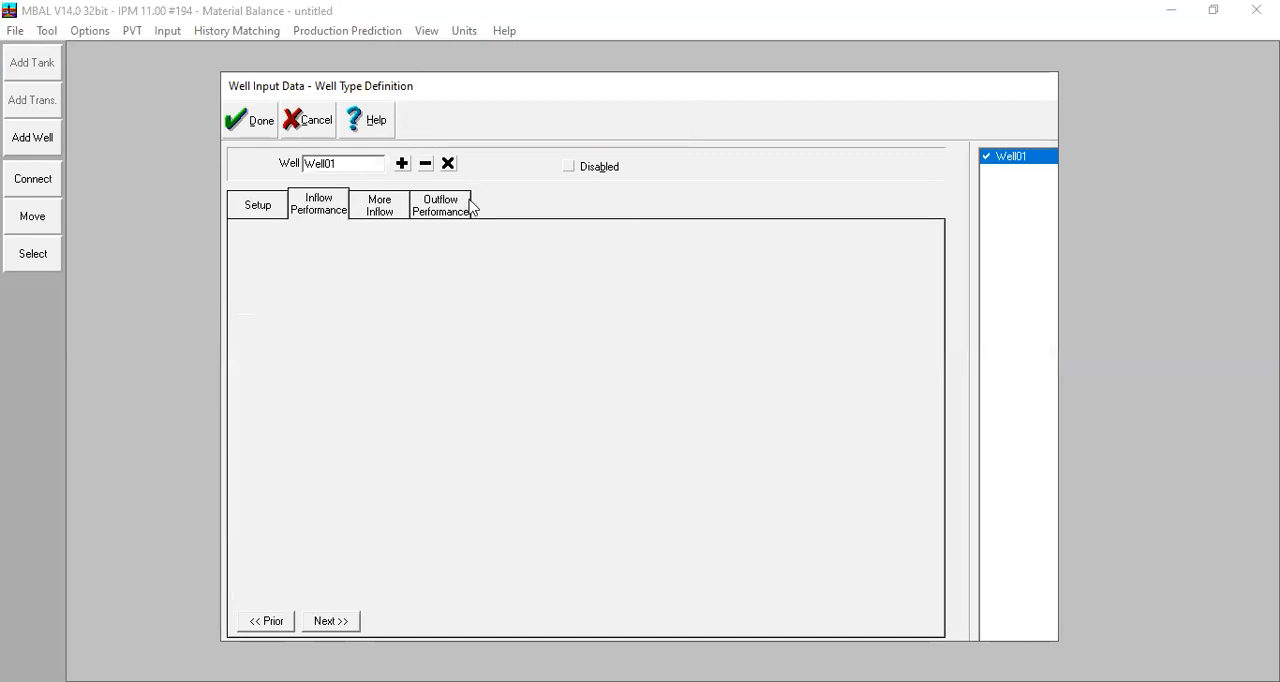
click(342, 209)
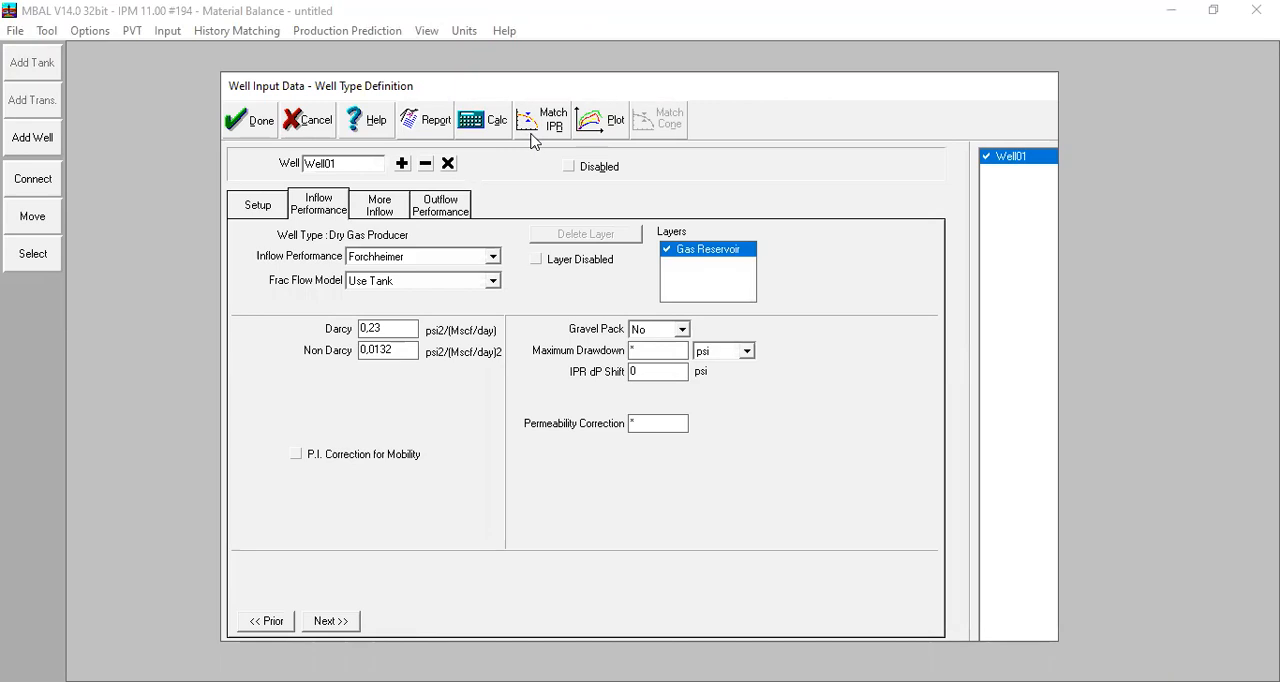
click(495, 125)
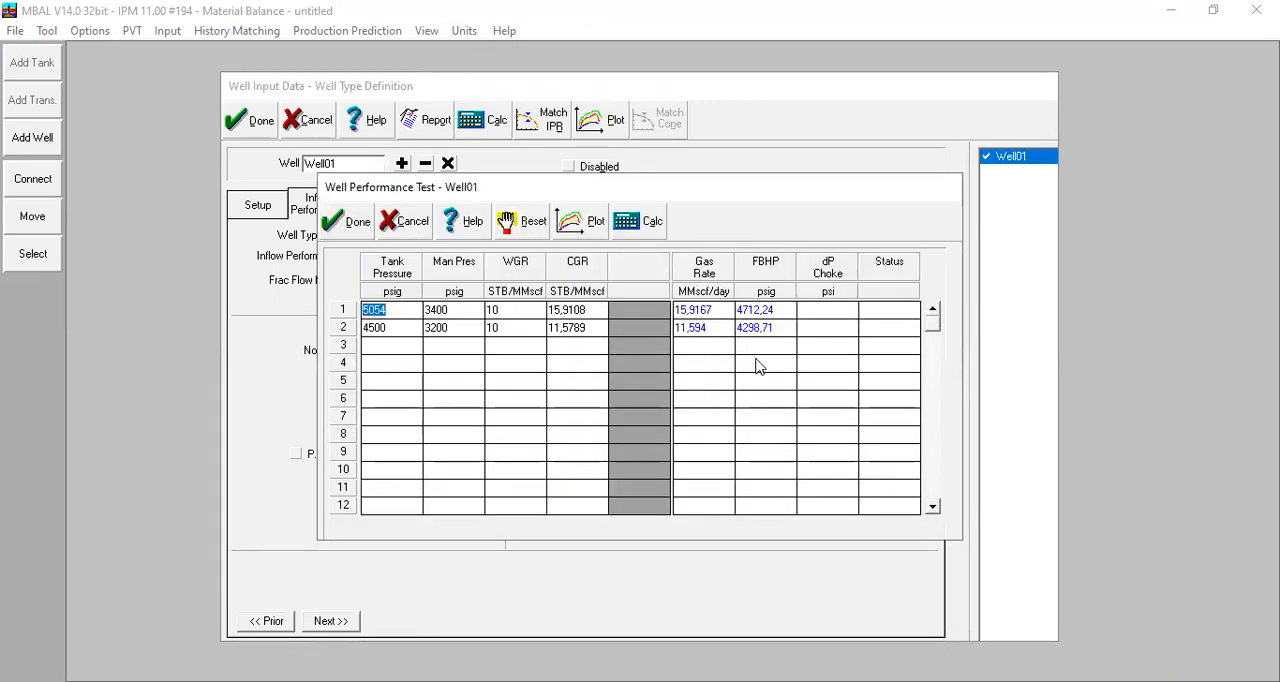
click(345, 232)
click(252, 128)
- Reopen the production prediction results table for a final check and close it
click(347, 30)
click(403, 201)
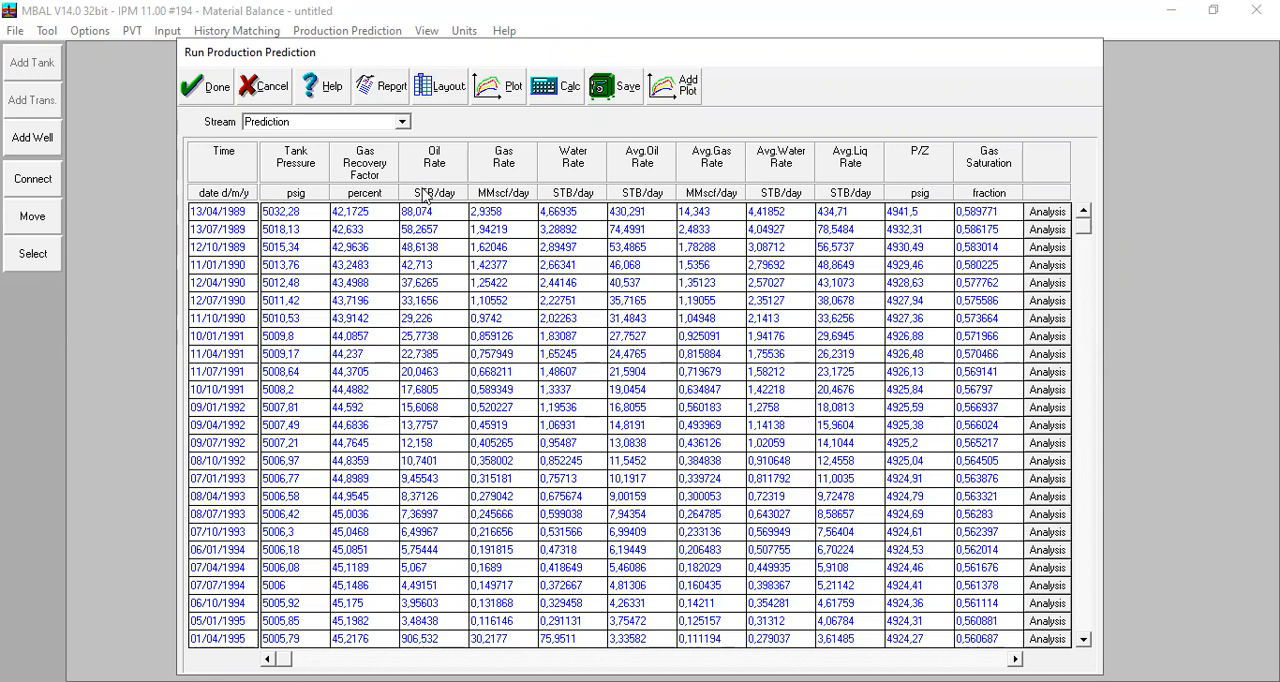
click(212, 96)
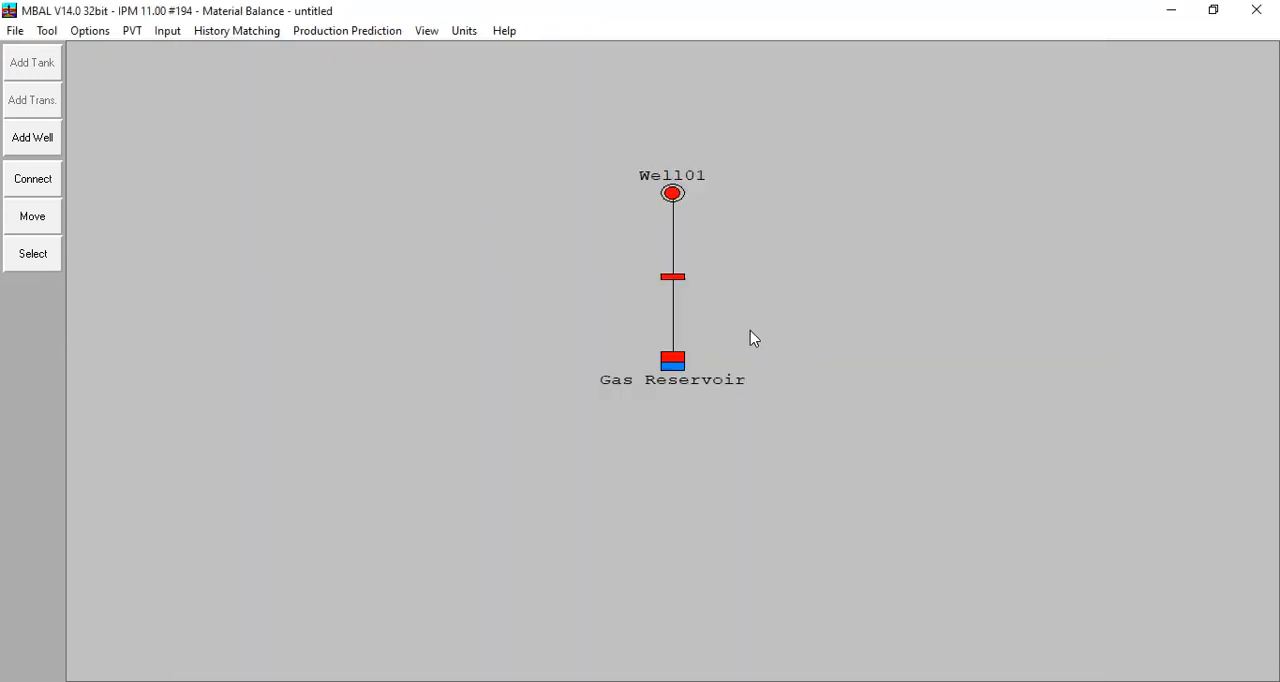